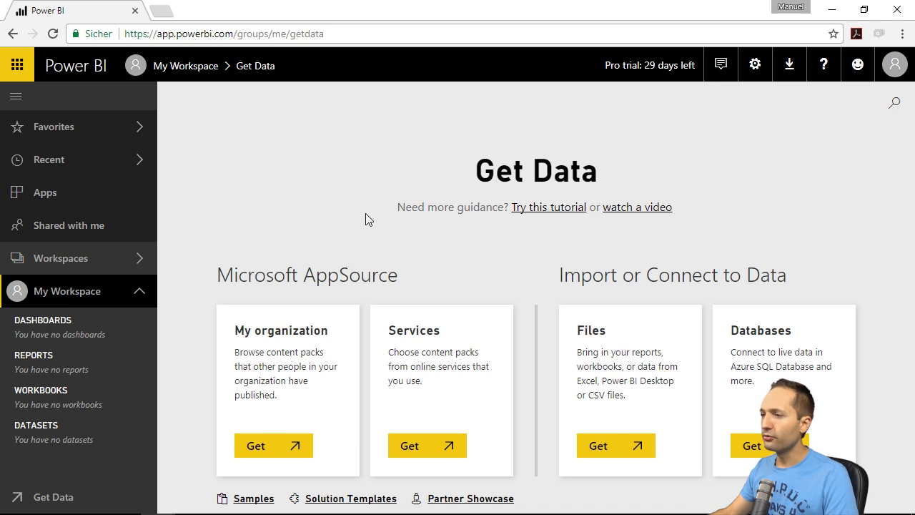
click(60, 296)
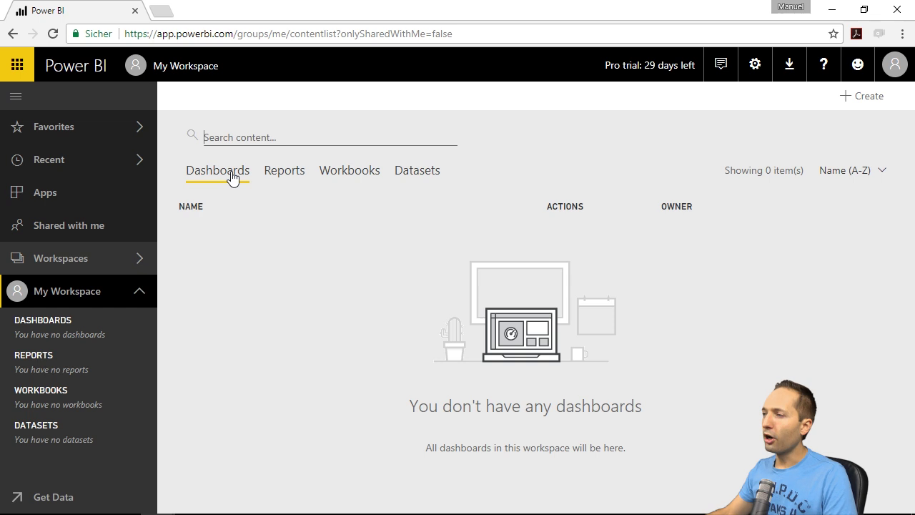
click(241, 179)
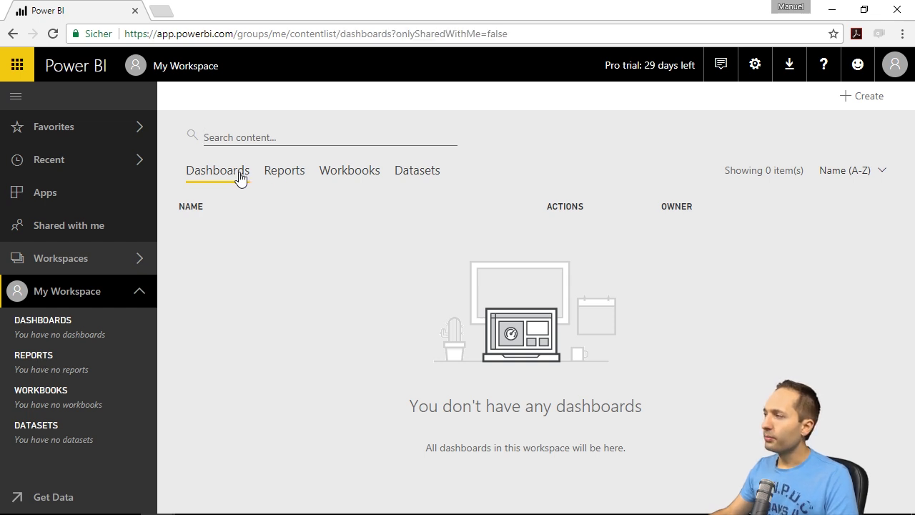
click(847, 105)
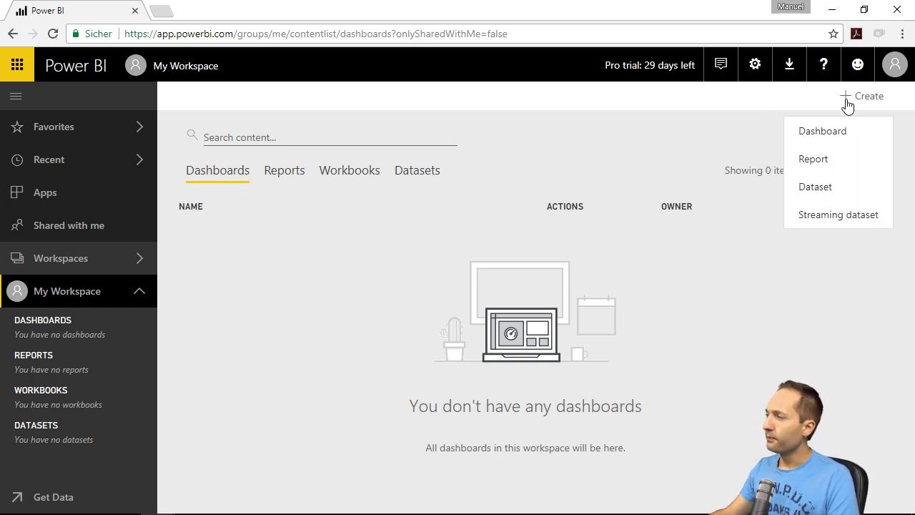
click(829, 188)
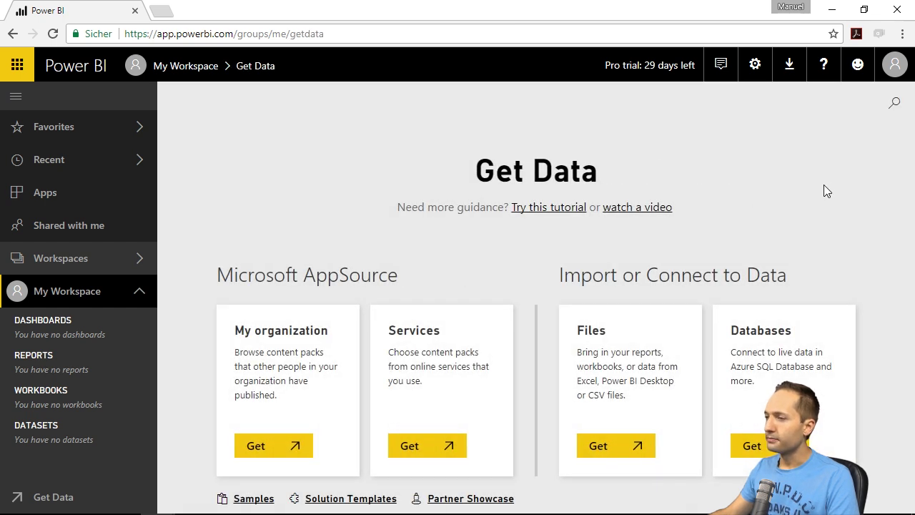
- Browse the file import sources under Get Files, then return to My Workspace
click(634, 454)
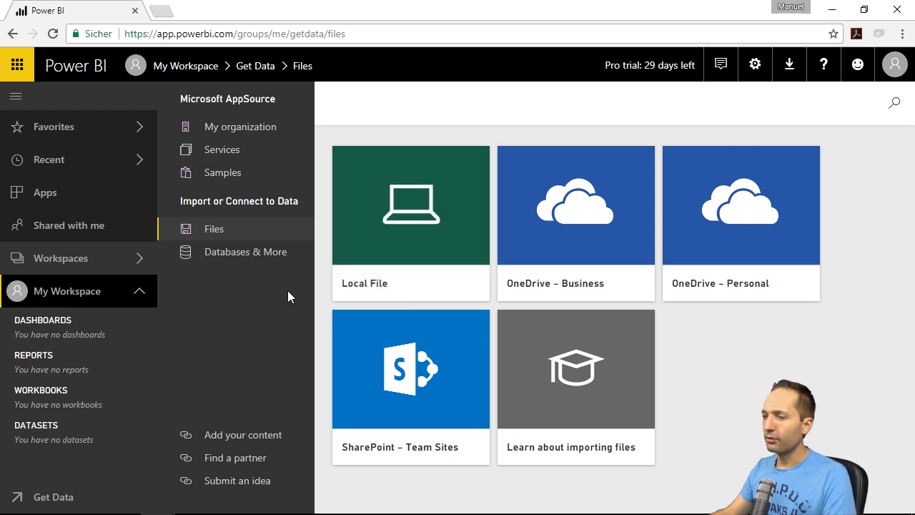
click(82, 298)
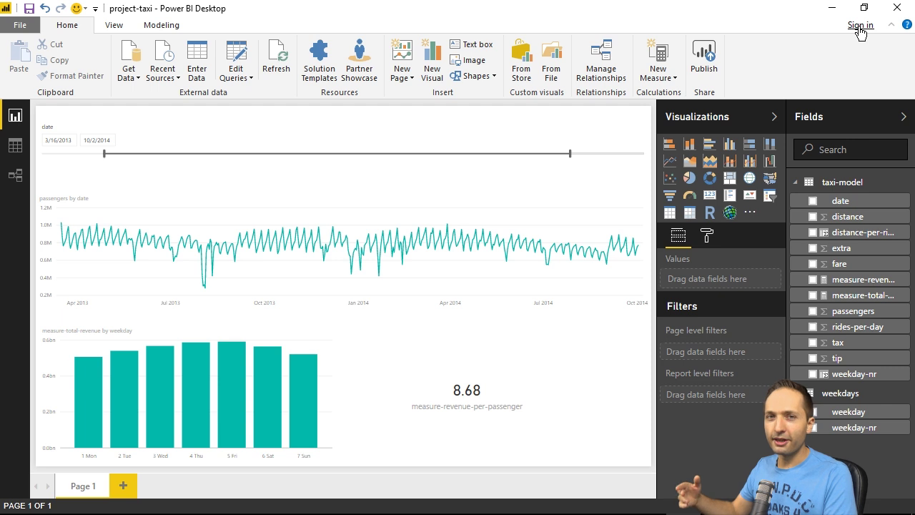
- Publish project-taxi to Power BI, signing in with the work account e-mail and password
click(711, 62)
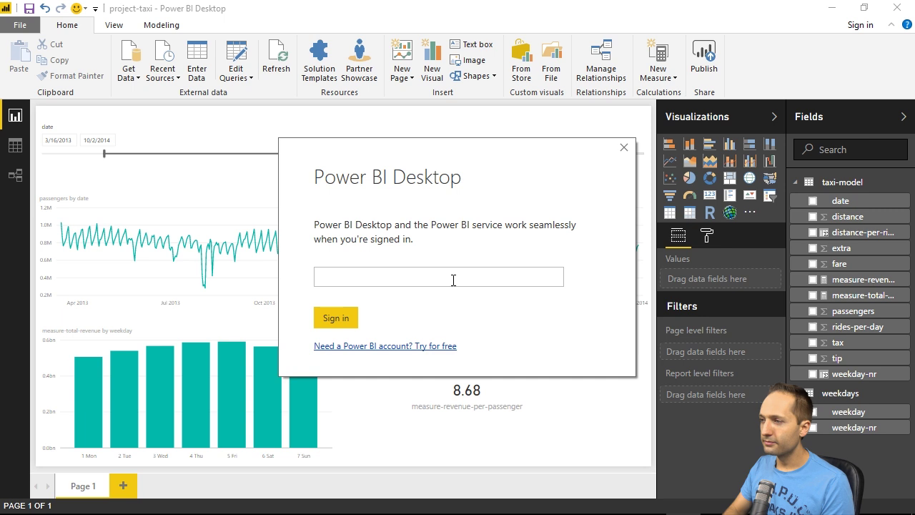
key(ctrl+v)
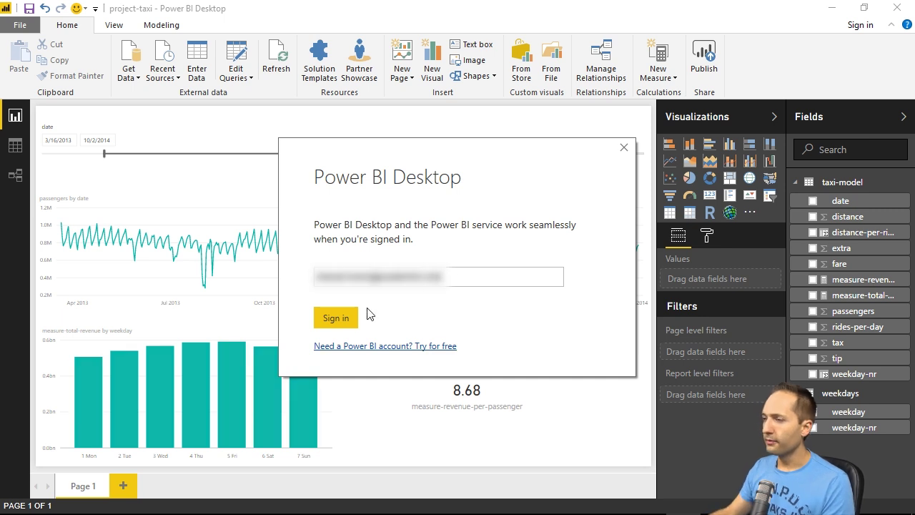
click(336, 320)
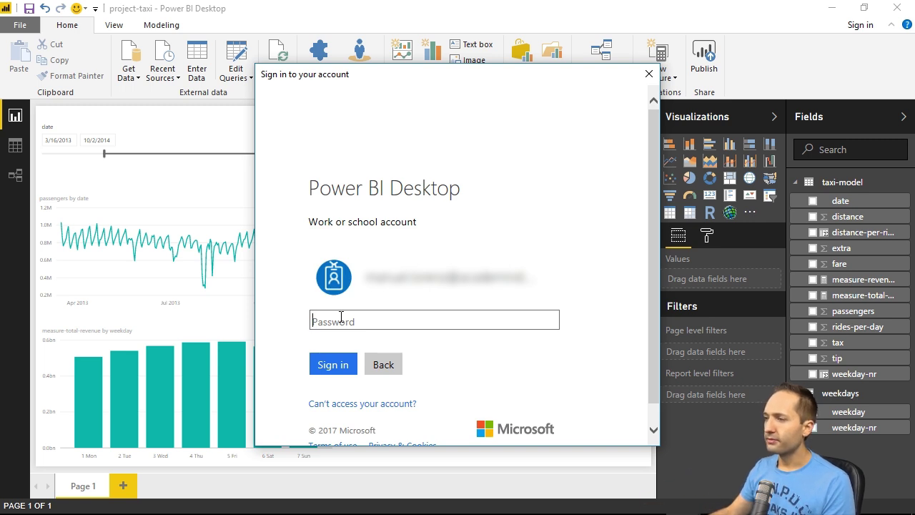
key(ctrl+v)
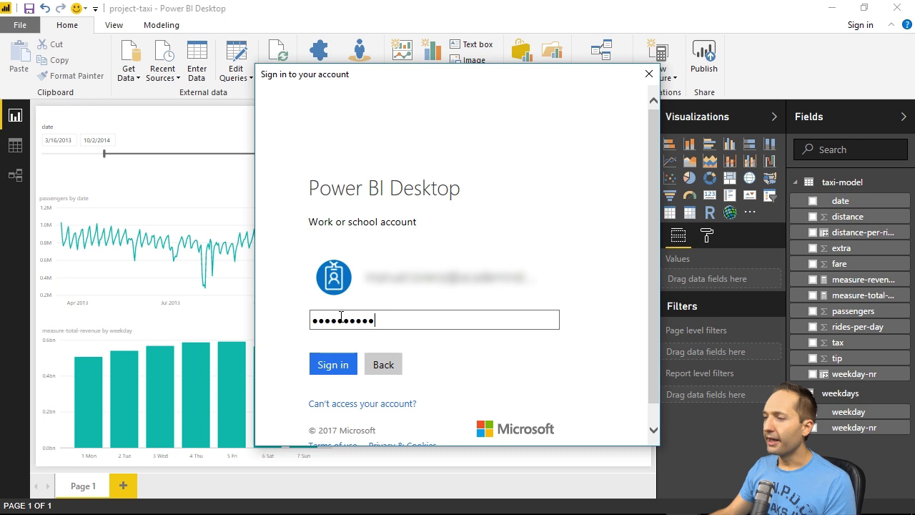
click(340, 357)
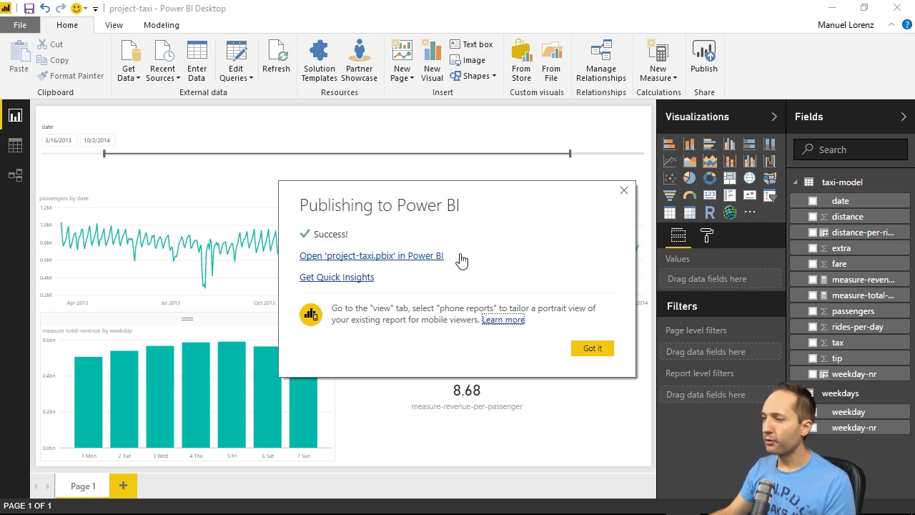
- Dismiss the publish success and dataset-ready notices, then view My Workspace's Datasets list
click(623, 190)
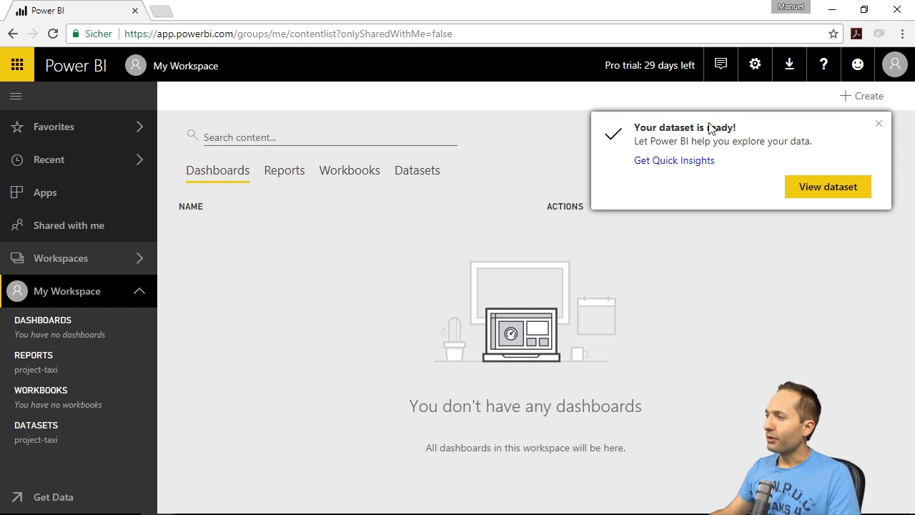
click(878, 124)
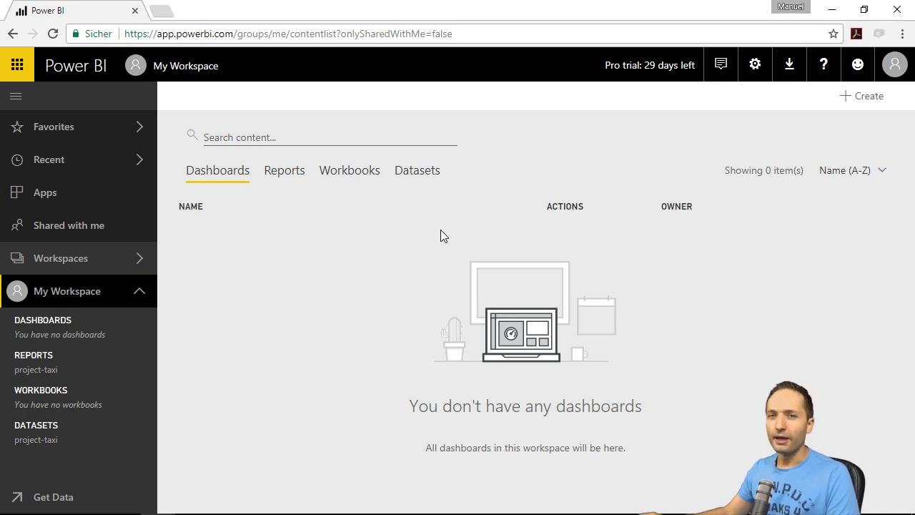
click(421, 173)
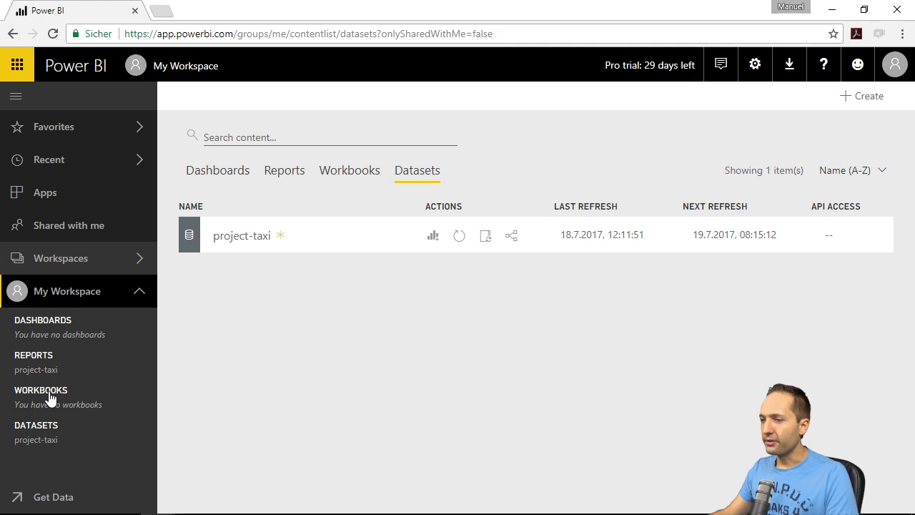
- Expand the taxi-model and weekdays fields, view the project-taxi report, then start a new report on the dataset
click(31, 442)
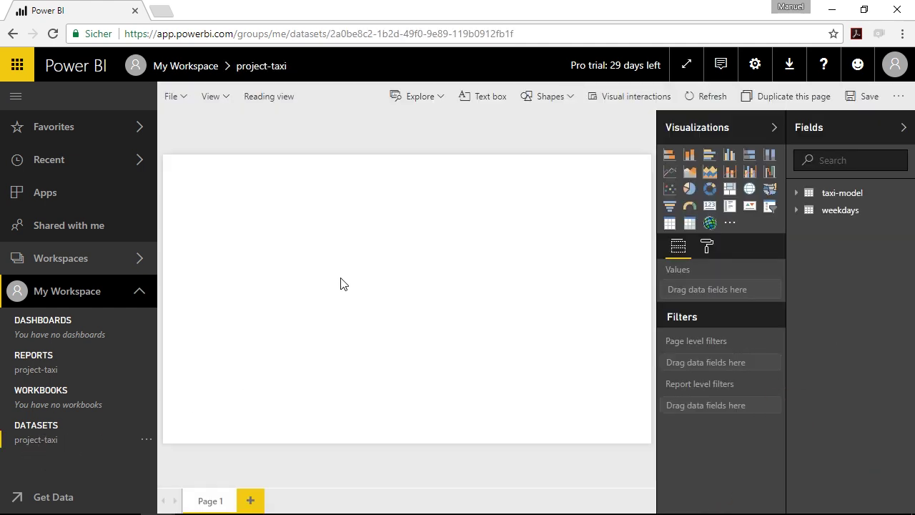
click(795, 193)
click(796, 404)
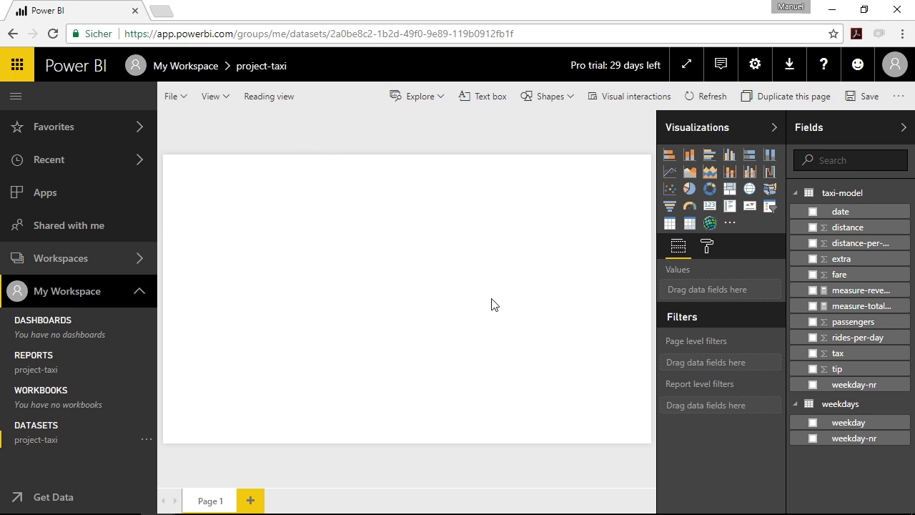
click(48, 370)
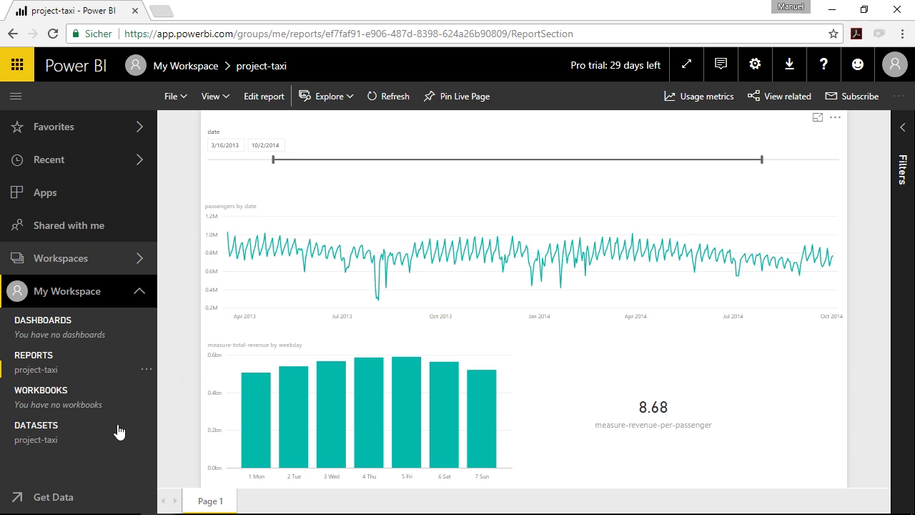
click(62, 441)
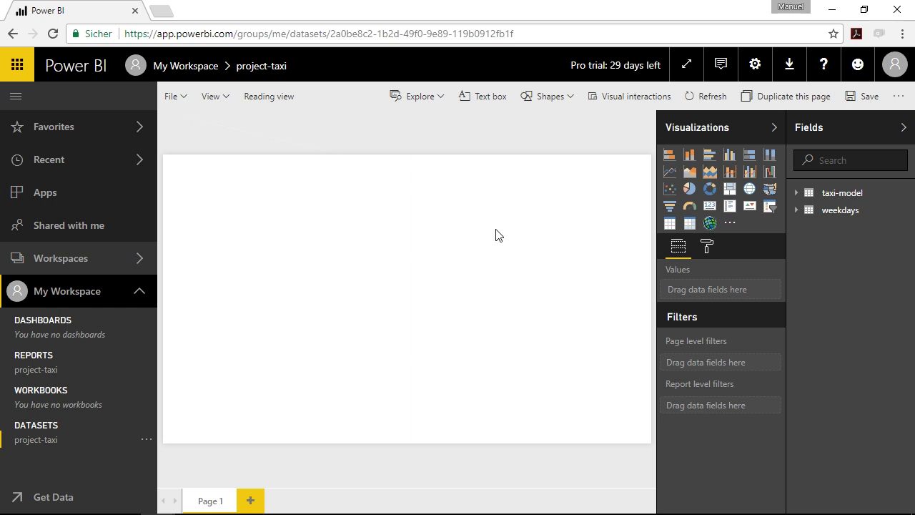
- Add a pie chart, moving it toward the page centre and enlarging it
click(689, 188)
drag(227, 181, 334, 201)
drag(380, 302, 524, 421)
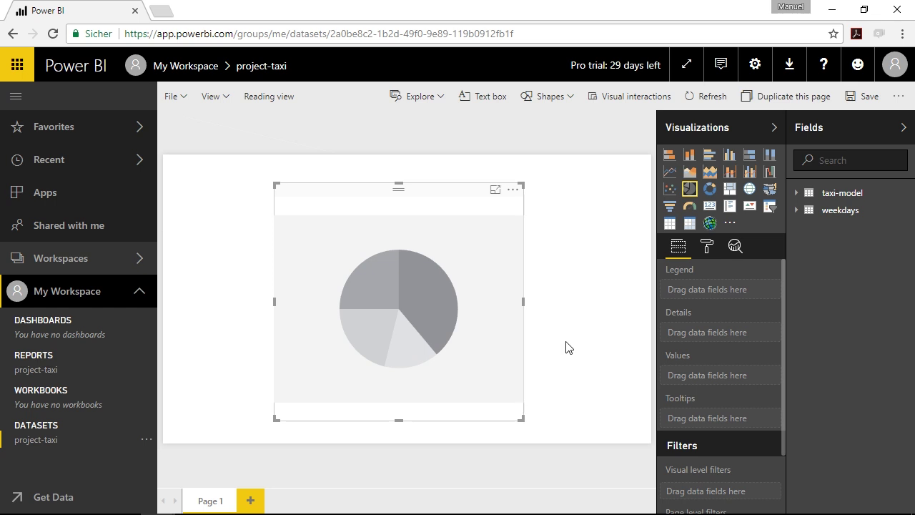
- Set passengers as the pie's values and weekday as its legend, then head to the project-taxi report
click(796, 193)
drag(860, 321, 715, 376)
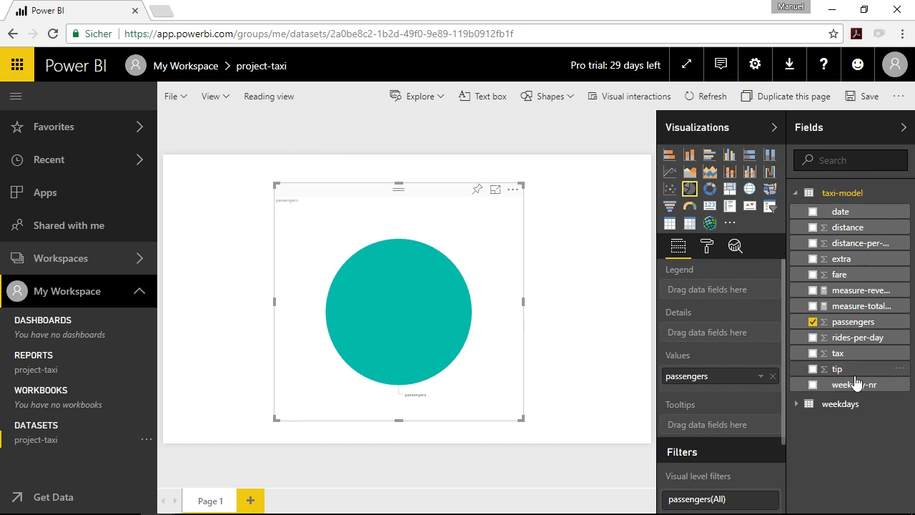
click(796, 405)
drag(833, 423, 729, 291)
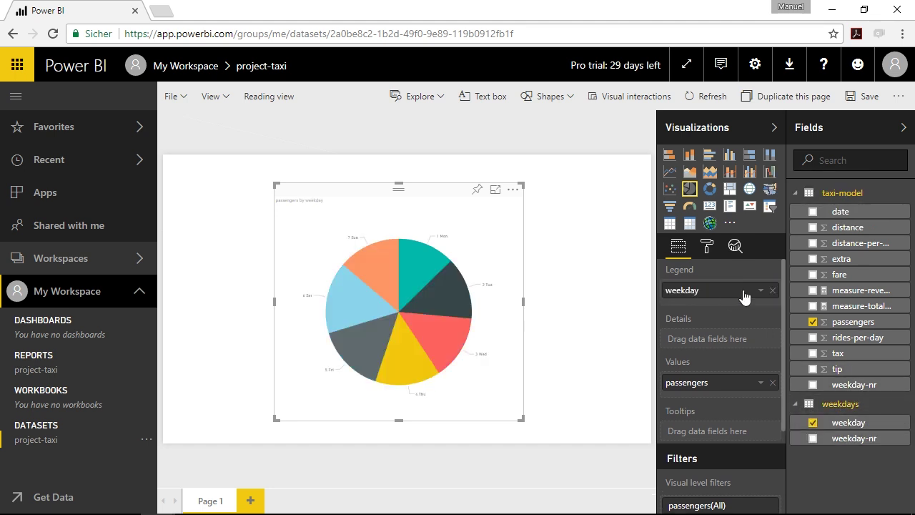
click(567, 260)
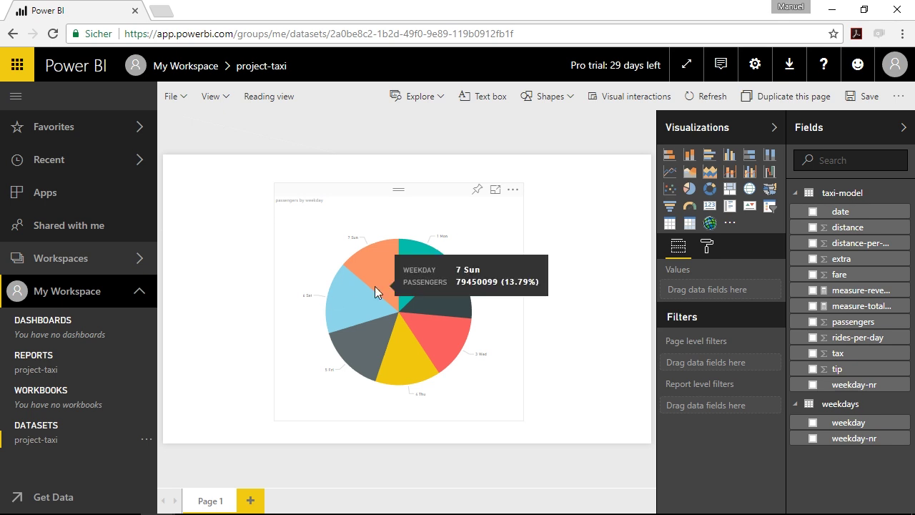
click(65, 373)
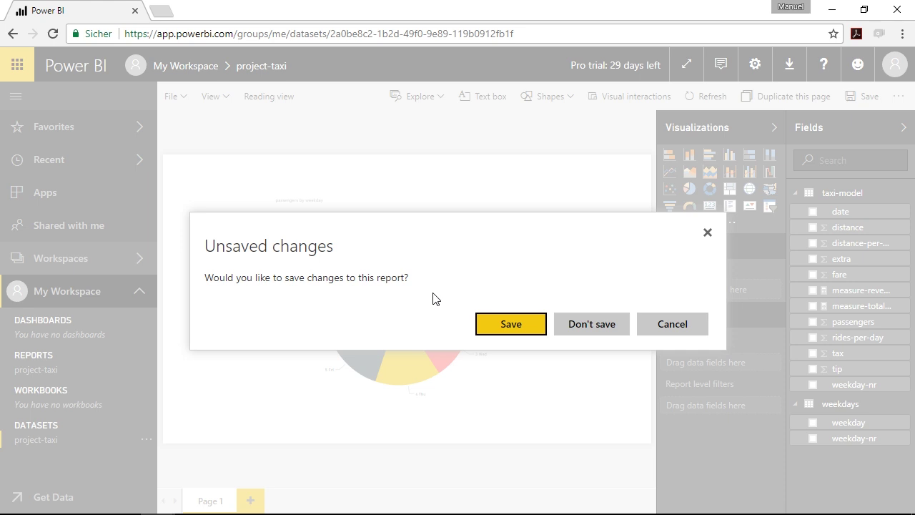
- Save the unsaved pie chart report under the name 'report-test'
click(505, 322)
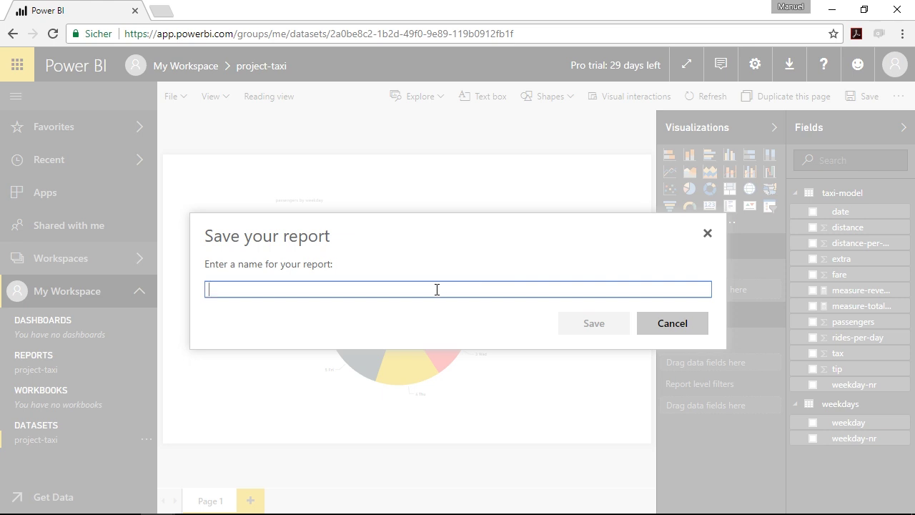
text(rep)
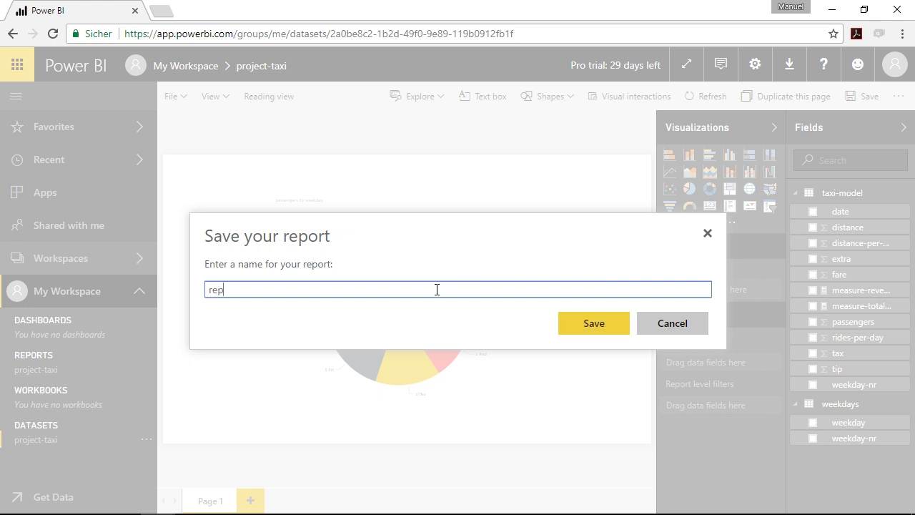
text(ort-test)
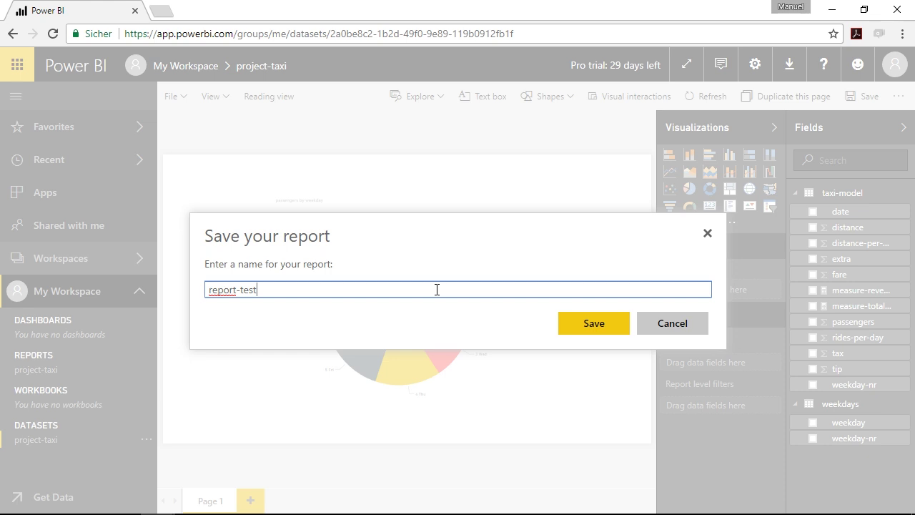
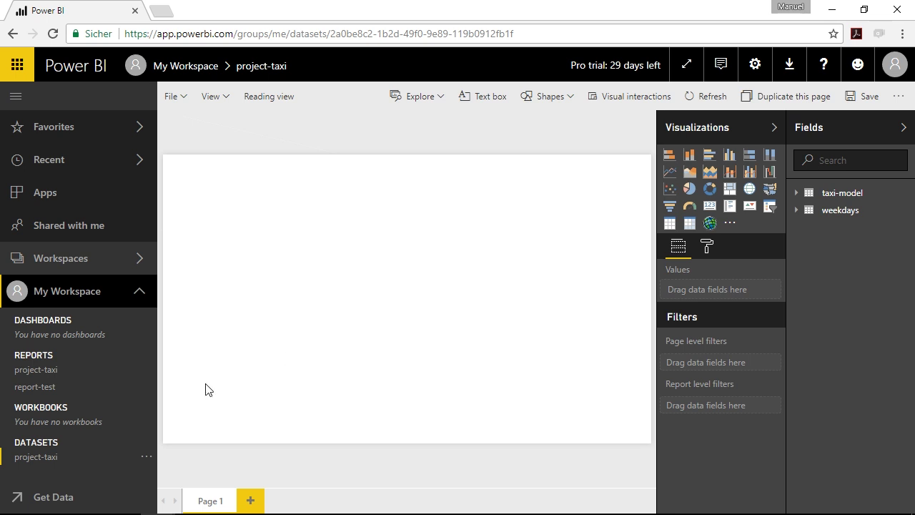
- Open report-test in editing mode, shrink the pie chart slightly and move it left
click(36, 369)
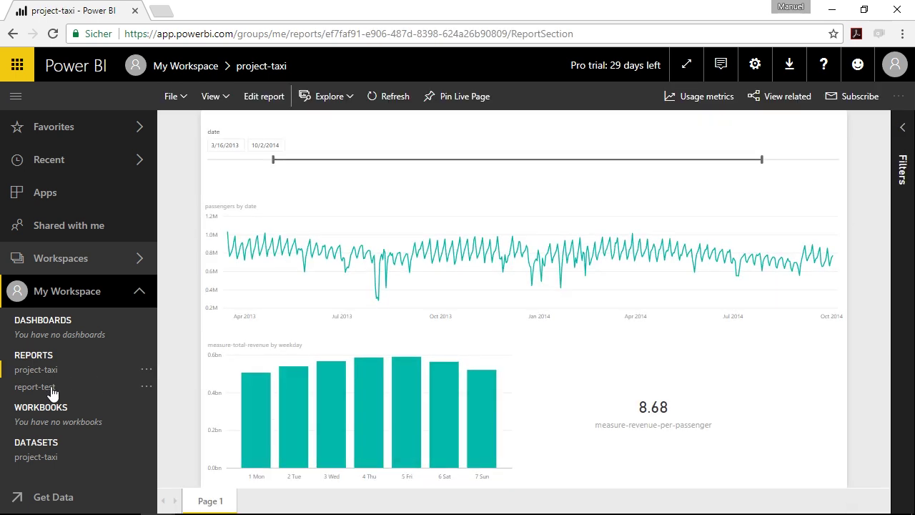
click(34, 387)
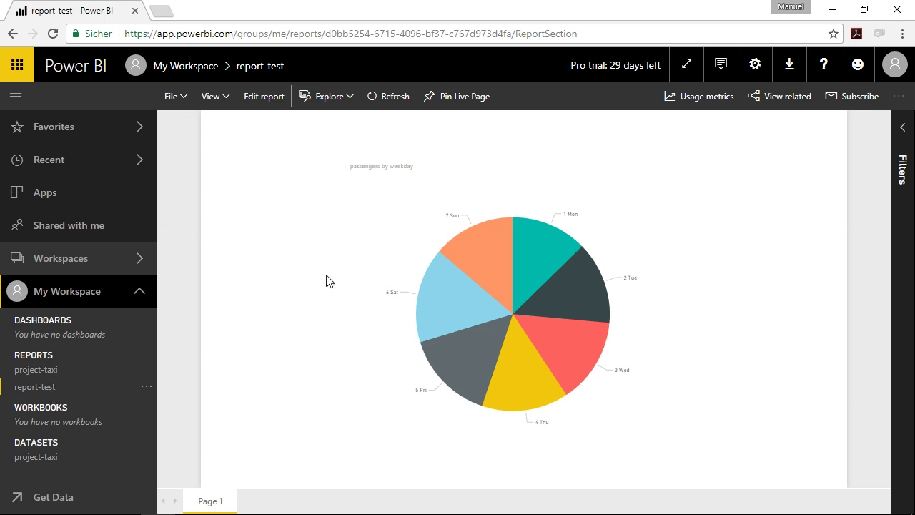
click(265, 97)
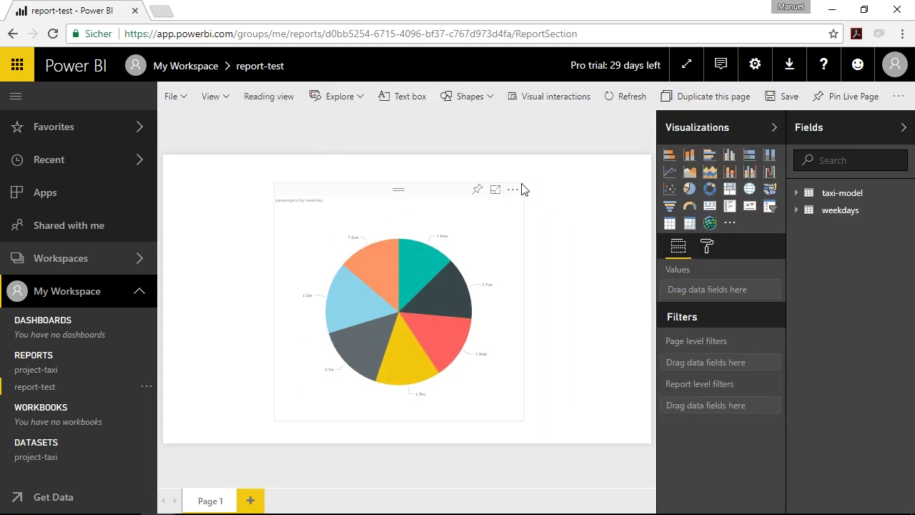
drag(524, 420, 514, 414)
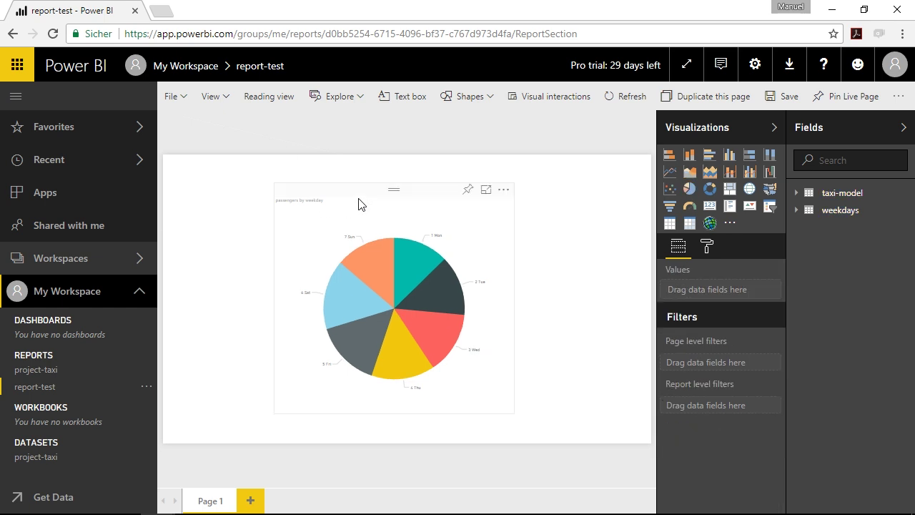
drag(434, 200, 361, 199)
click(579, 205)
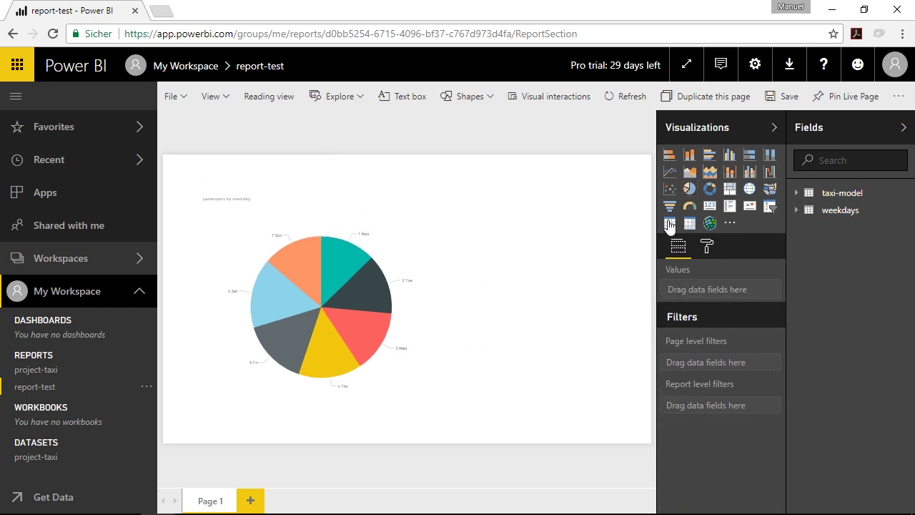
- Add a stacked column chart beside the pie with date on the axis and distance as values
click(689, 154)
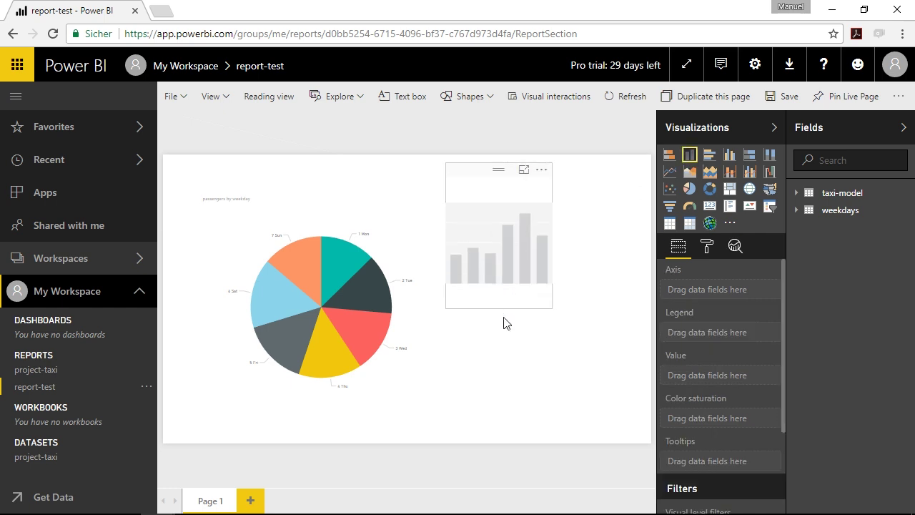
drag(500, 292, 500, 395)
drag(551, 281, 591, 280)
drag(503, 171, 499, 193)
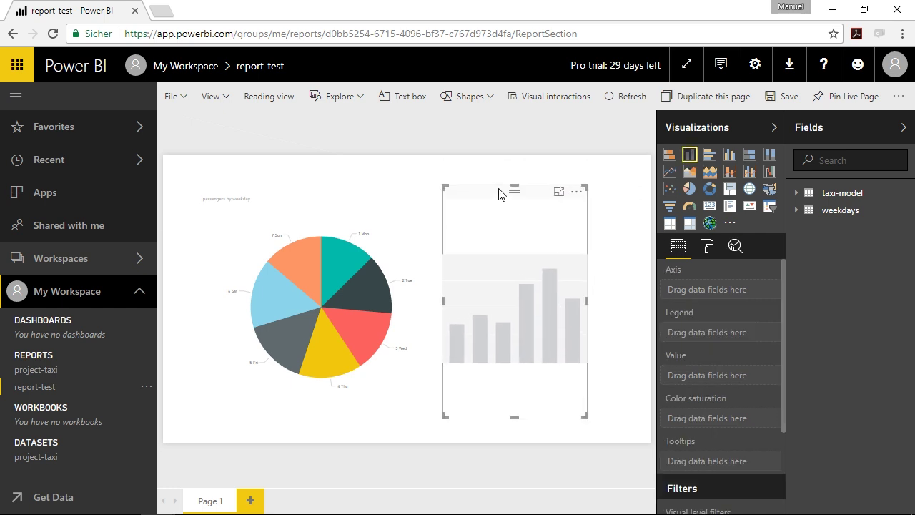
click(796, 193)
drag(840, 209, 724, 293)
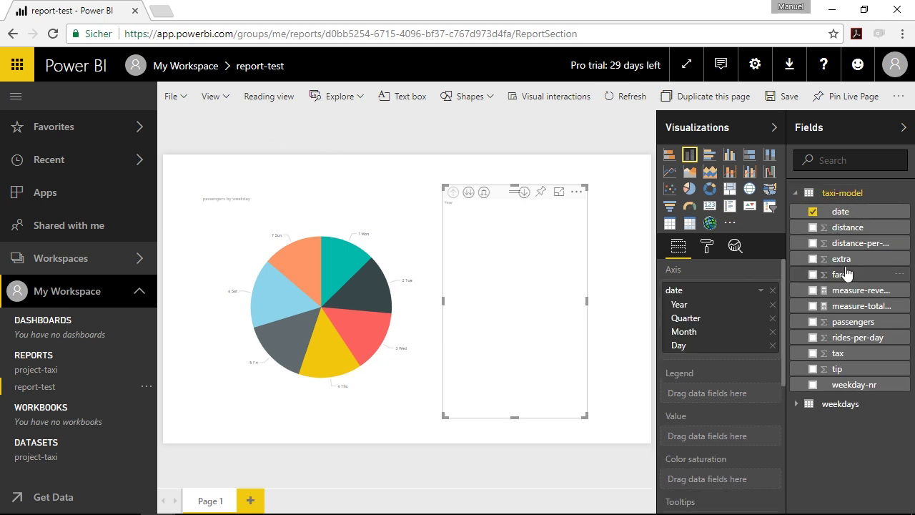
drag(847, 227, 734, 440)
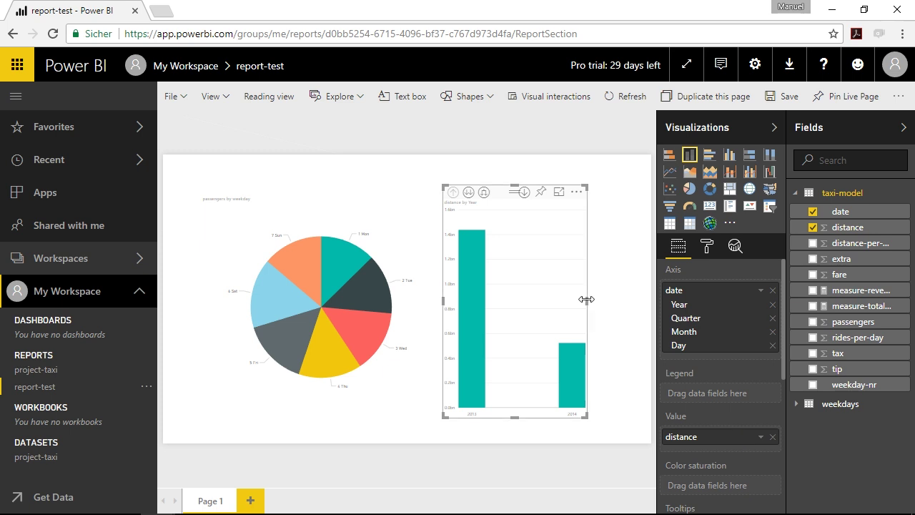
- Widen and reposition the column chart, then save report-test
drag(586, 300, 609, 300)
drag(521, 193, 528, 191)
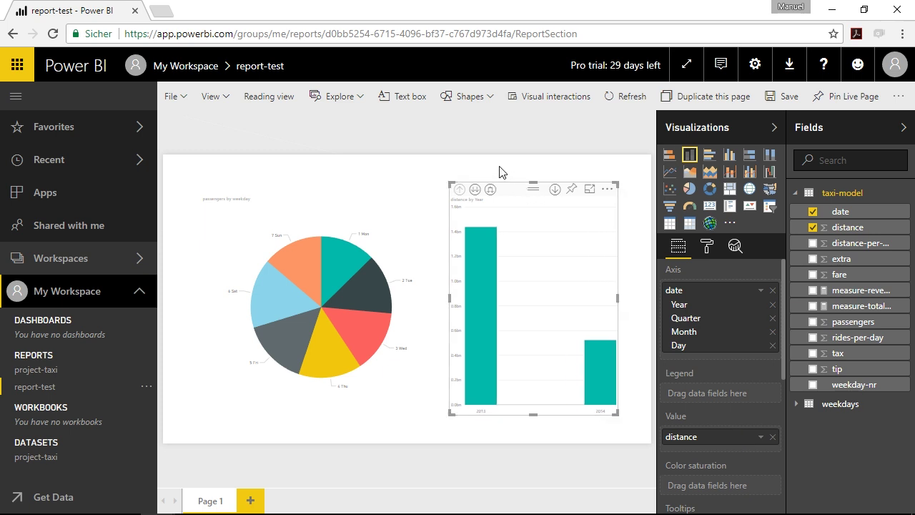
click(499, 172)
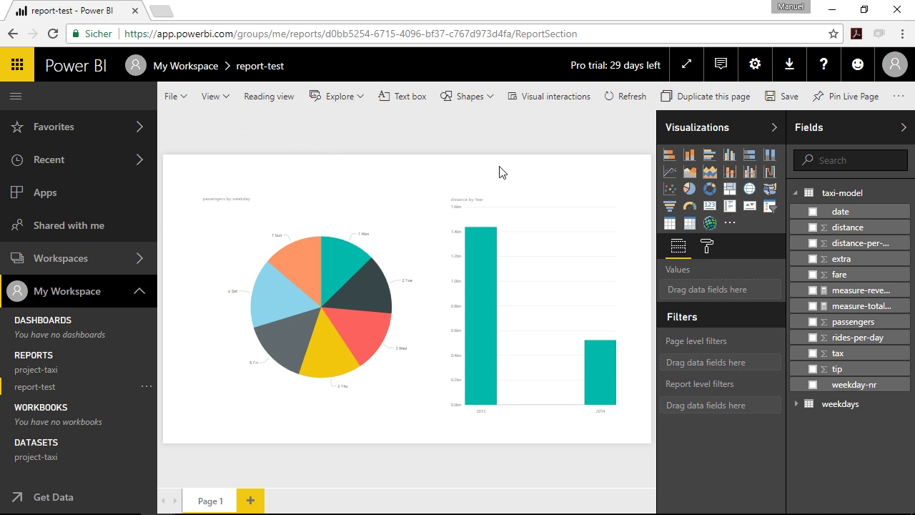
click(772, 102)
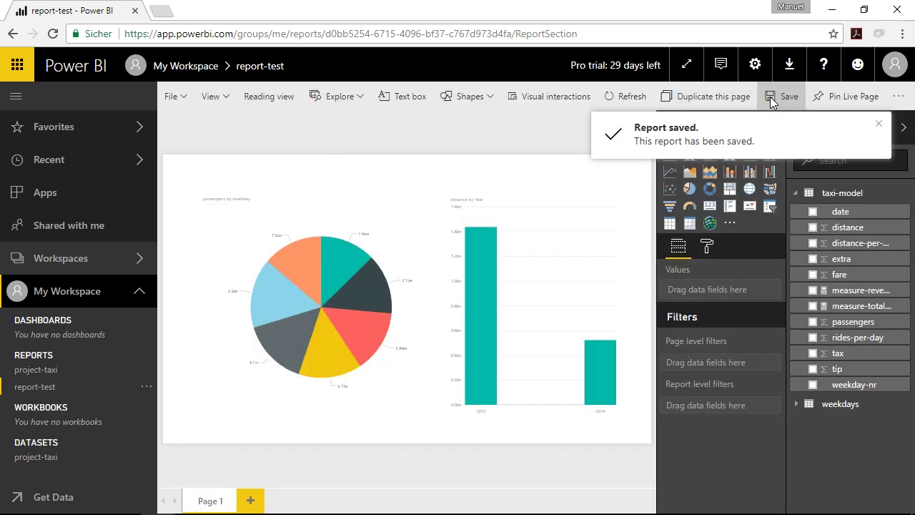
click(878, 123)
click(77, 387)
- Open project-taxi and inspect its passengers-by-date line chart
click(62, 371)
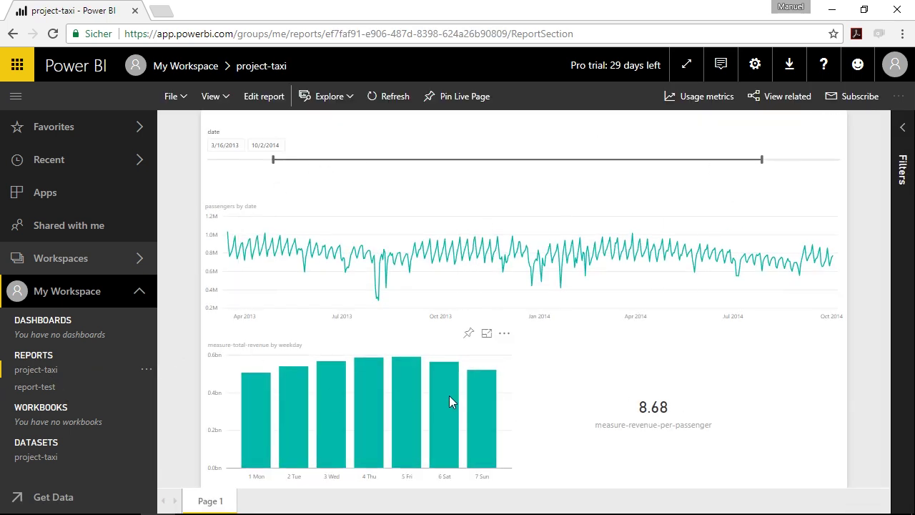
mouse_move(297, 247)
mouse_move(278, 287)
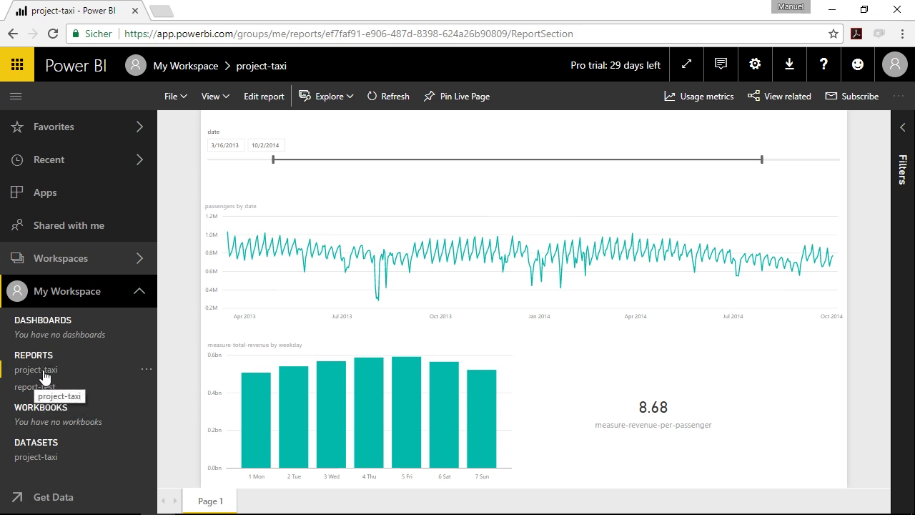
mouse_move(260, 232)
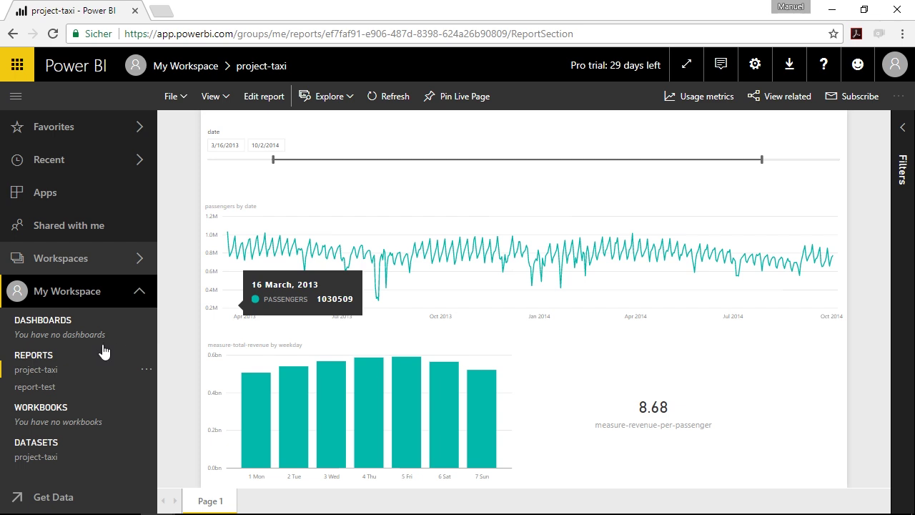
- Pin the project-taxi page live to a new dashboard named 'dash-page' and open it
click(450, 98)
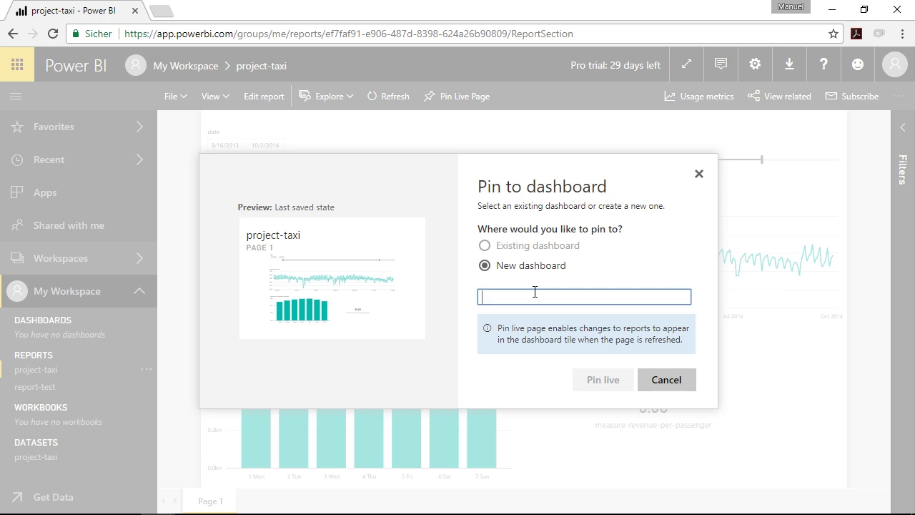
text(dash-page)
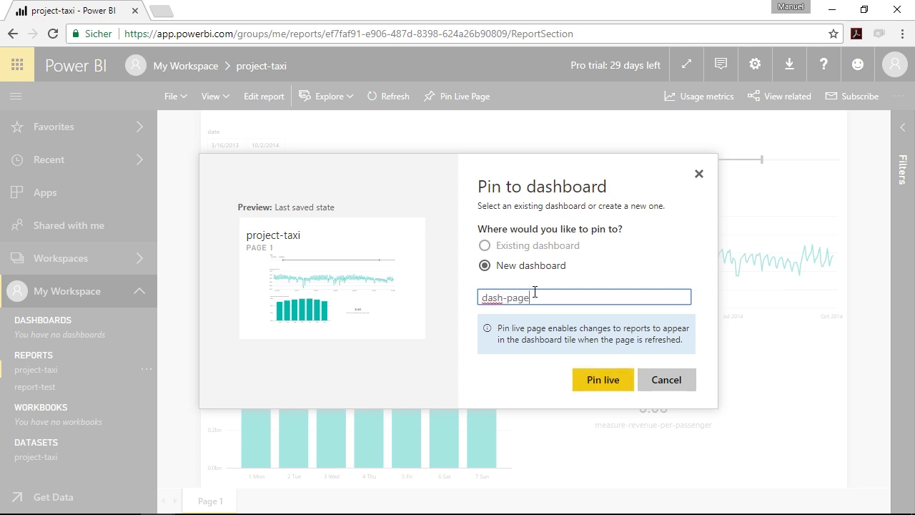
click(599, 380)
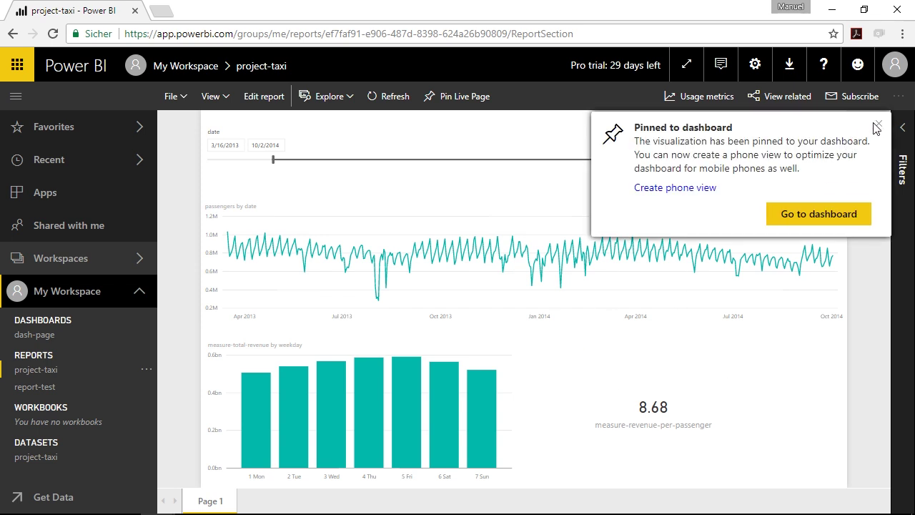
click(878, 126)
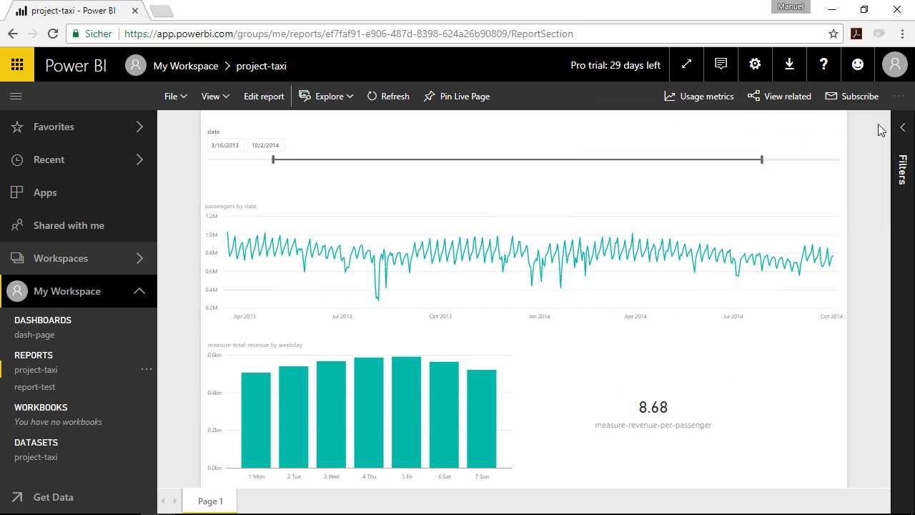
click(33, 334)
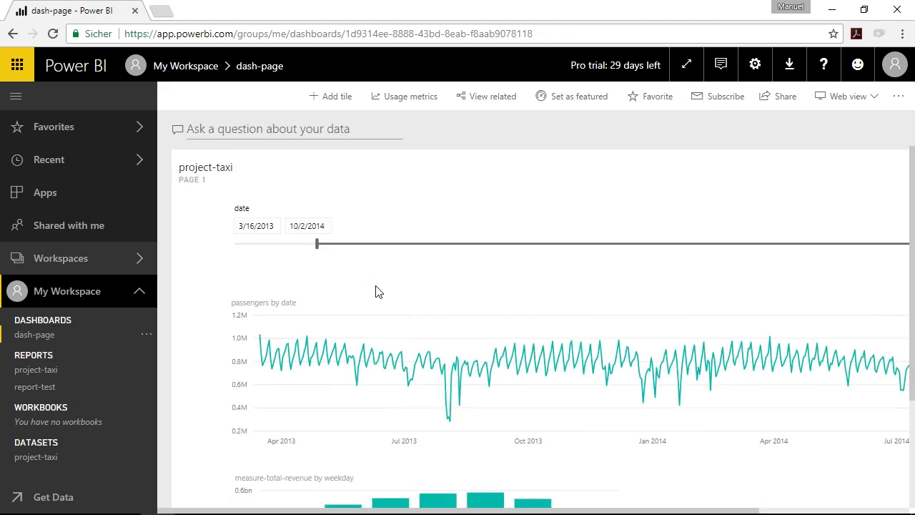
- Scroll through dash-page, cross-filter by the 5 Fri bar, then clear the filter
scroll(374, 290, down, 2)
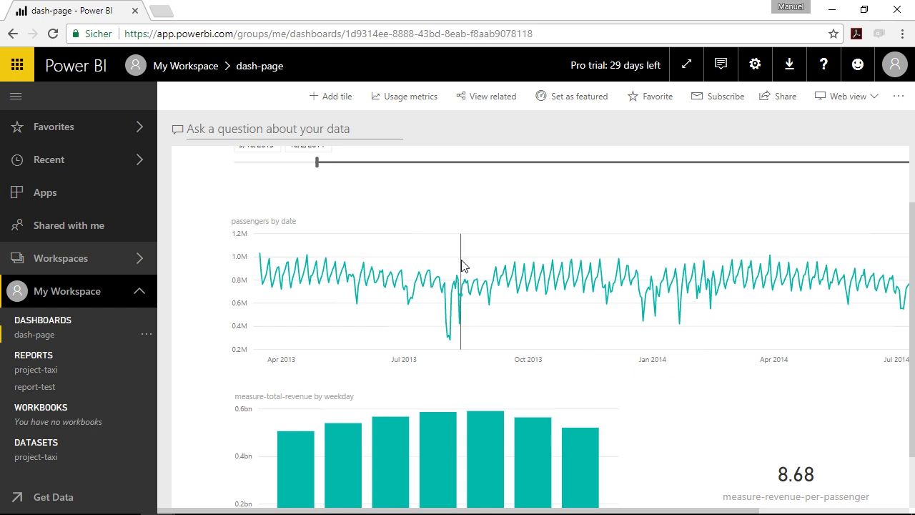
scroll(493, 259, down, 1)
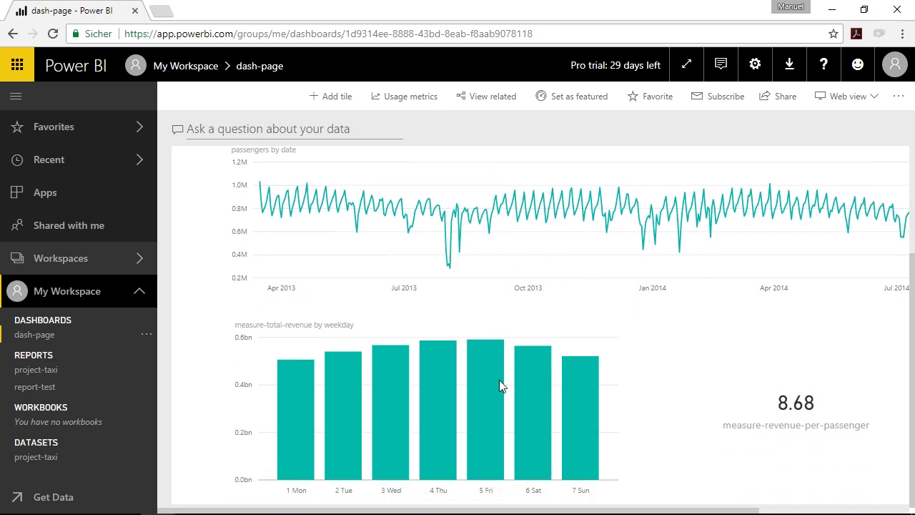
click(498, 380)
click(522, 239)
scroll(547, 357, up, 1)
mouse_move(543, 353)
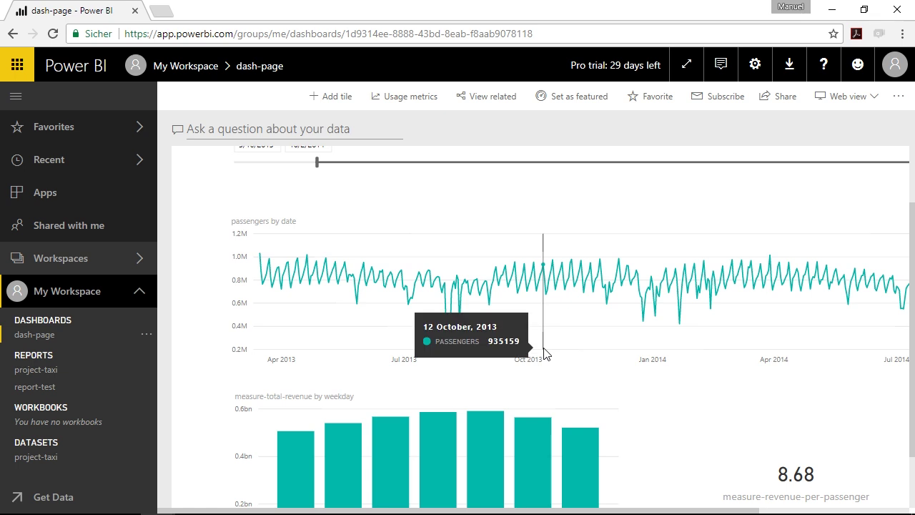
scroll(532, 325, up, 1)
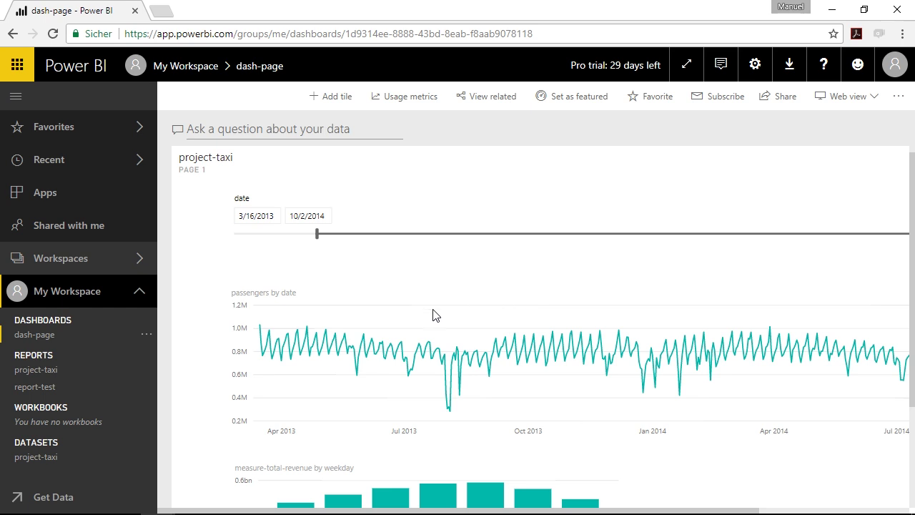
- Pin project-taxi's weekday revenue bar chart to a new dashboard named 'dash-visual'
click(57, 373)
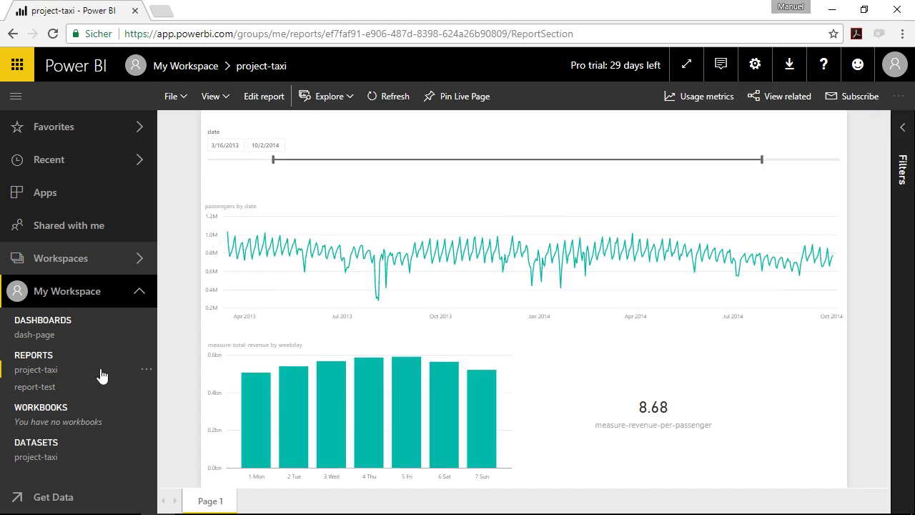
mouse_move(502, 339)
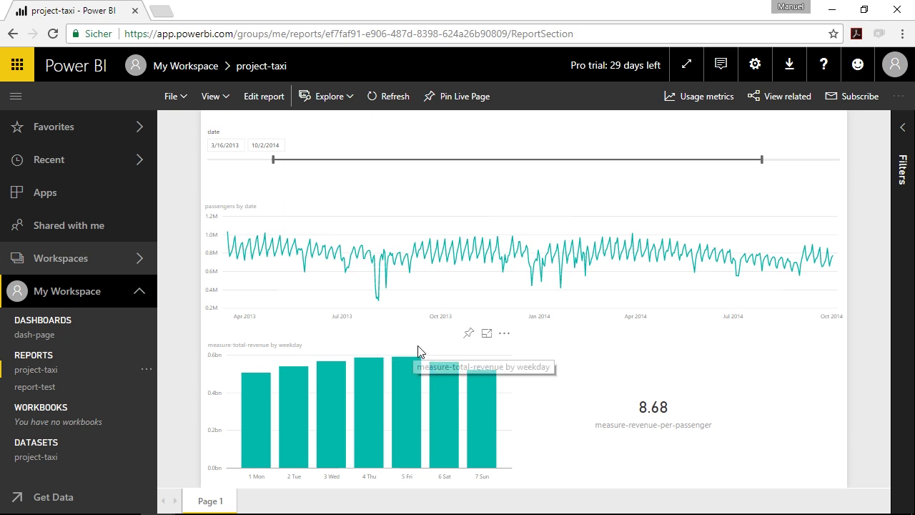
click(469, 335)
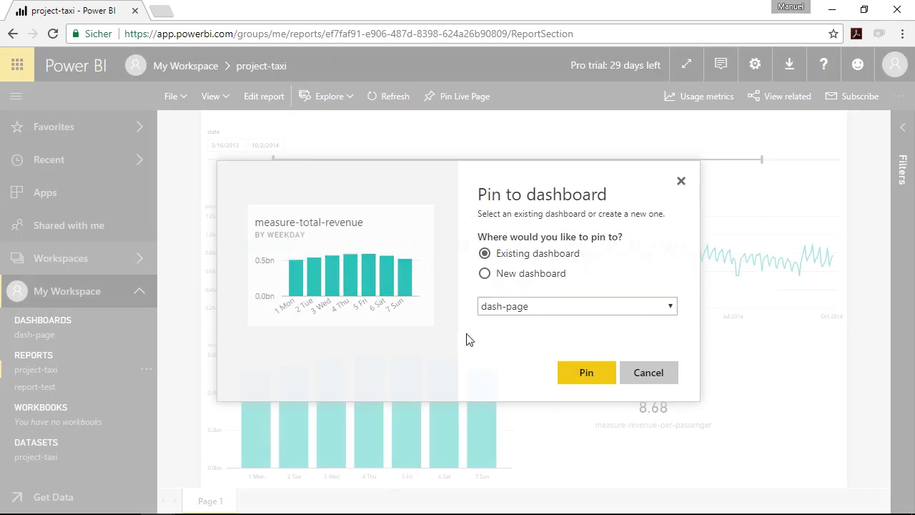
click(486, 275)
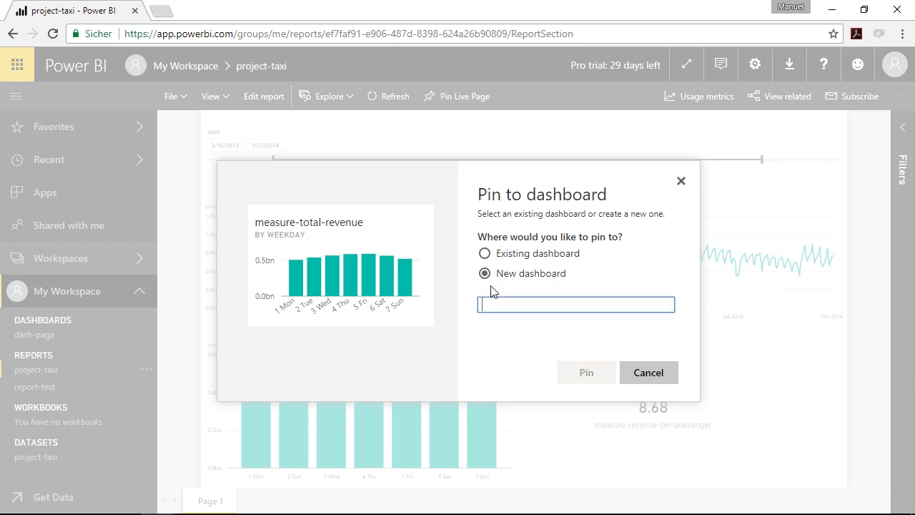
text(dash)
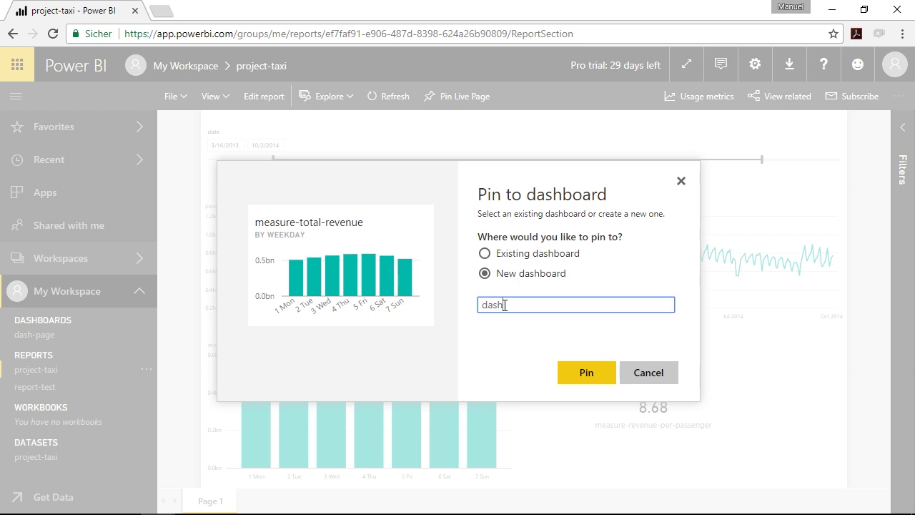
text(-visual)
click(582, 374)
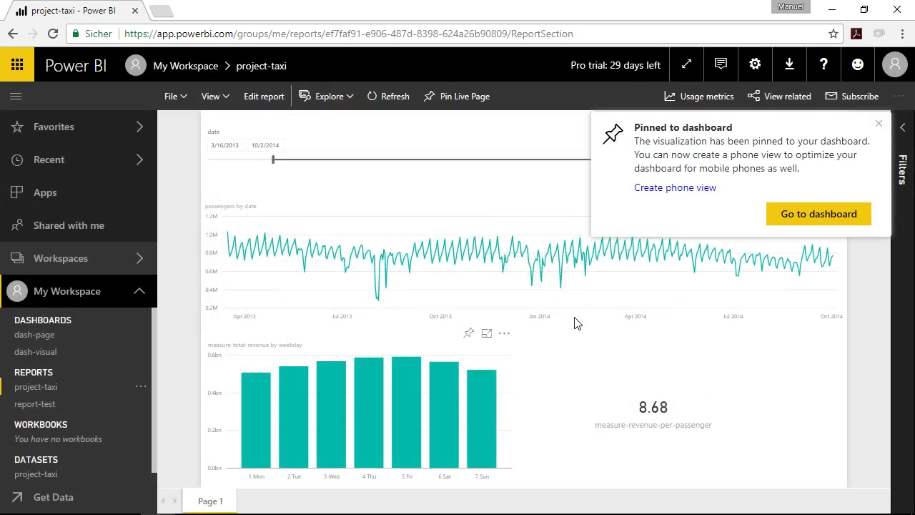
click(879, 124)
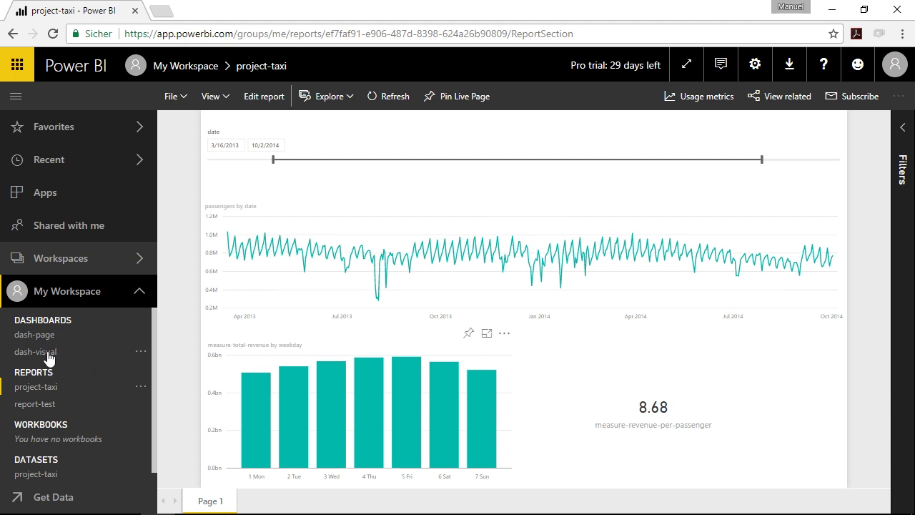
- Open dash-visual's tile report, cross-filter by Fri, Sat and Sun, clear it, and return to dash-visual
click(49, 355)
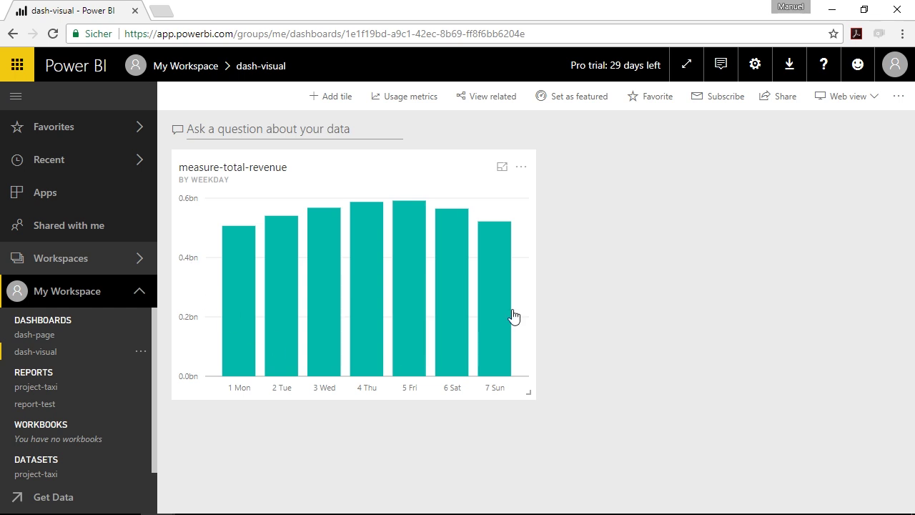
click(413, 300)
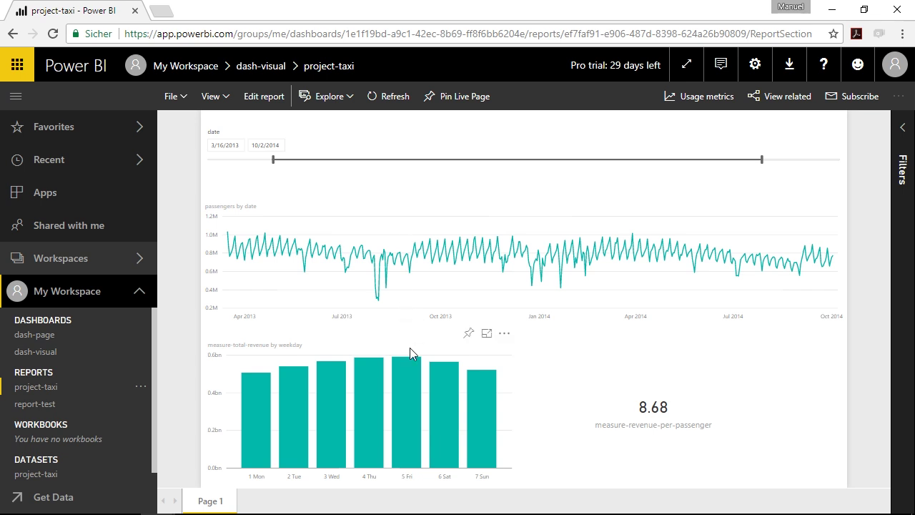
click(409, 400)
click(452, 395)
click(479, 400)
click(436, 409)
click(504, 419)
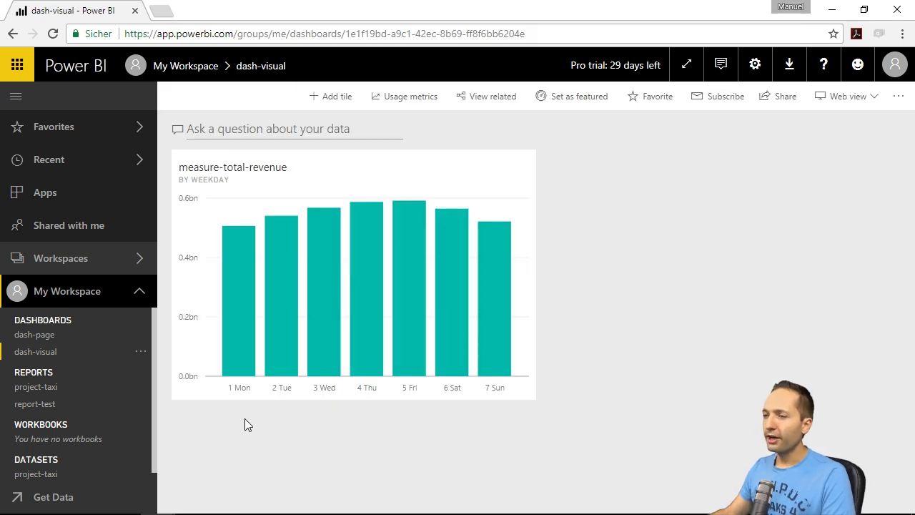
click(42, 386)
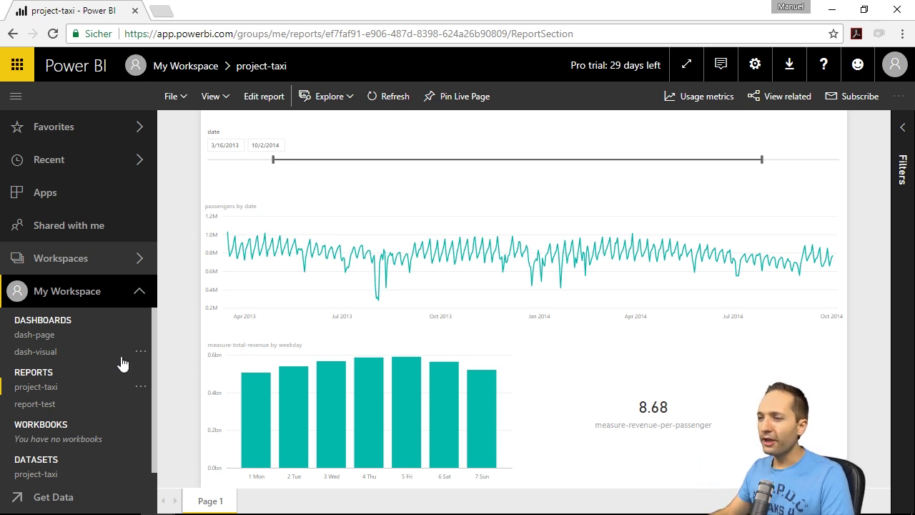
click(53, 353)
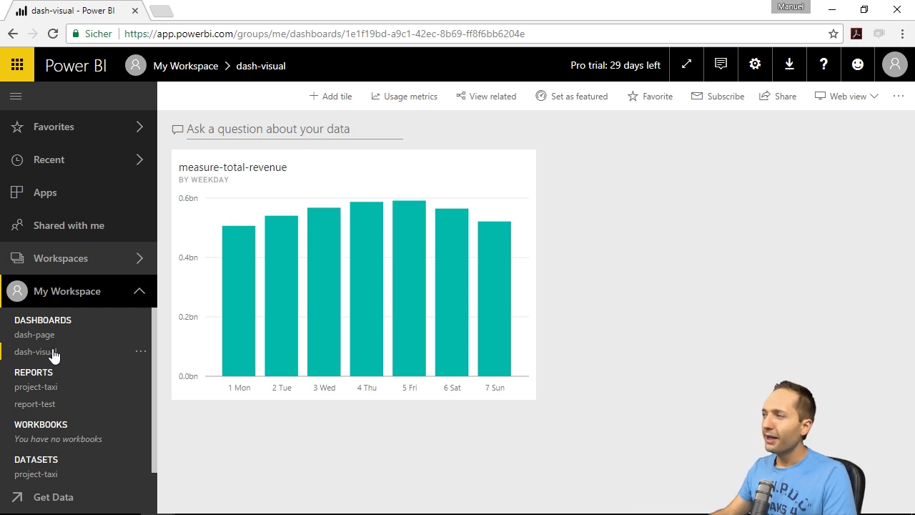
- Start sharing dash-visual and add a gmail.com recipient address under Grant access to
click(764, 105)
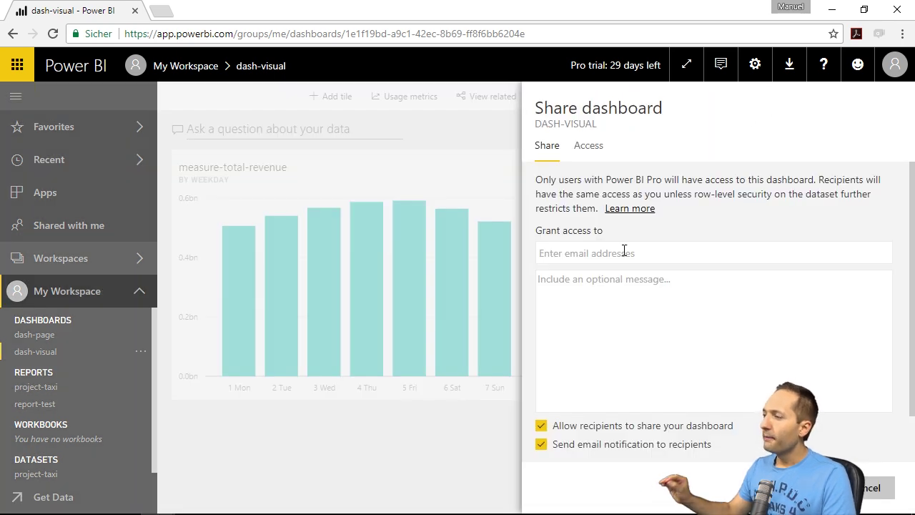
drag(536, 180, 662, 179)
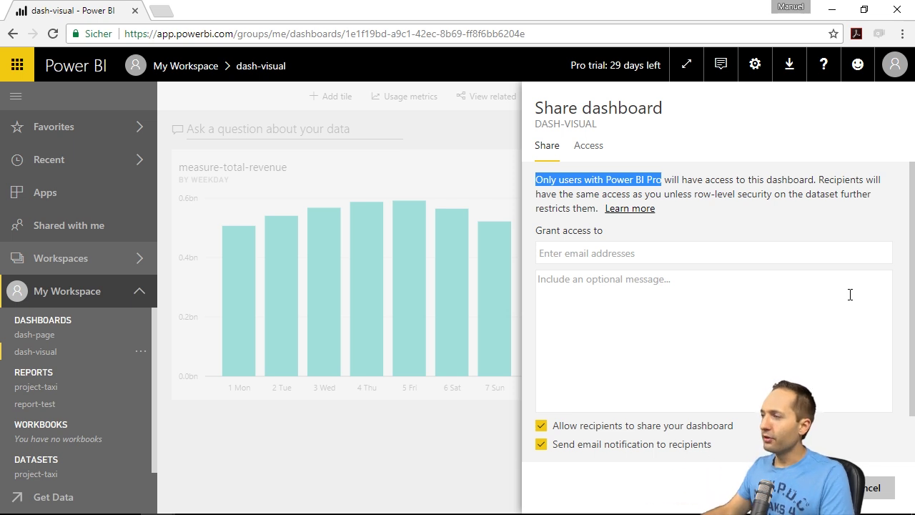
click(628, 253)
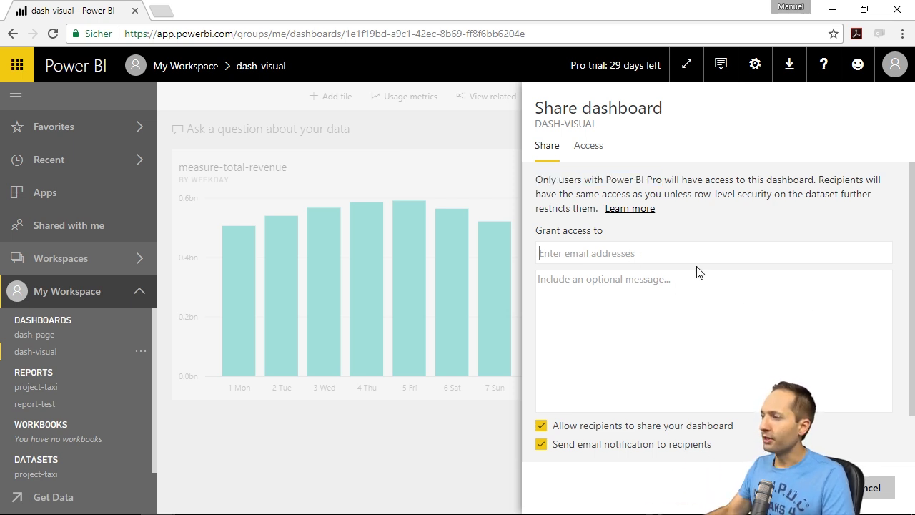
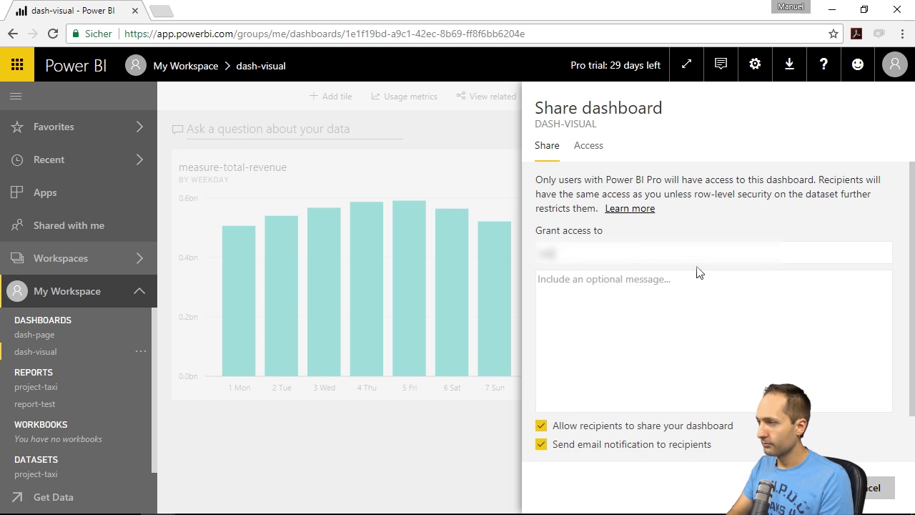
key(BackSpace)
key(Return)
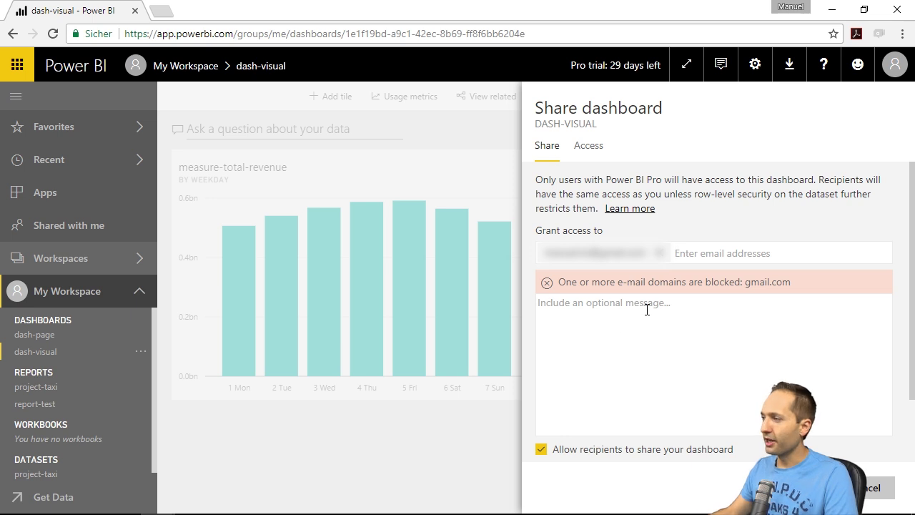
- Replace the blocked recipient with an outside-domain address, disallow resharing, and send the share
click(660, 254)
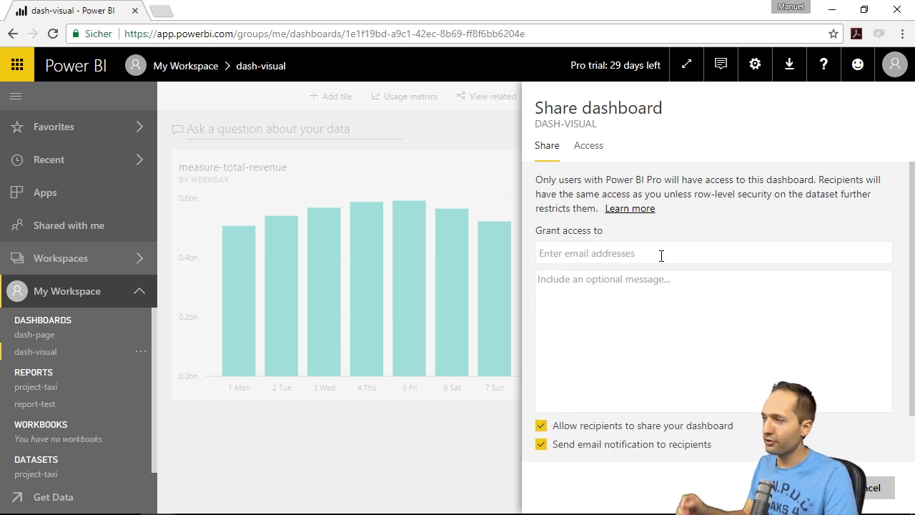
key(ctrl+v)
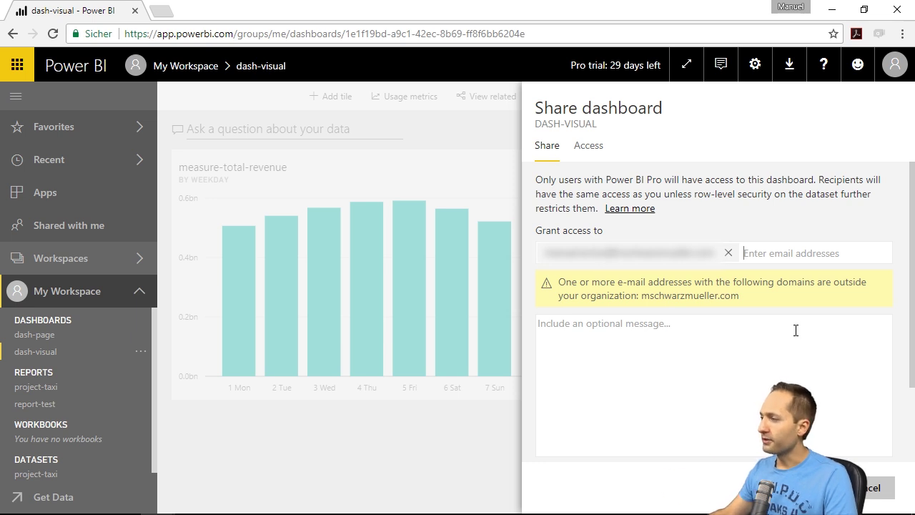
scroll(731, 331, down, 2)
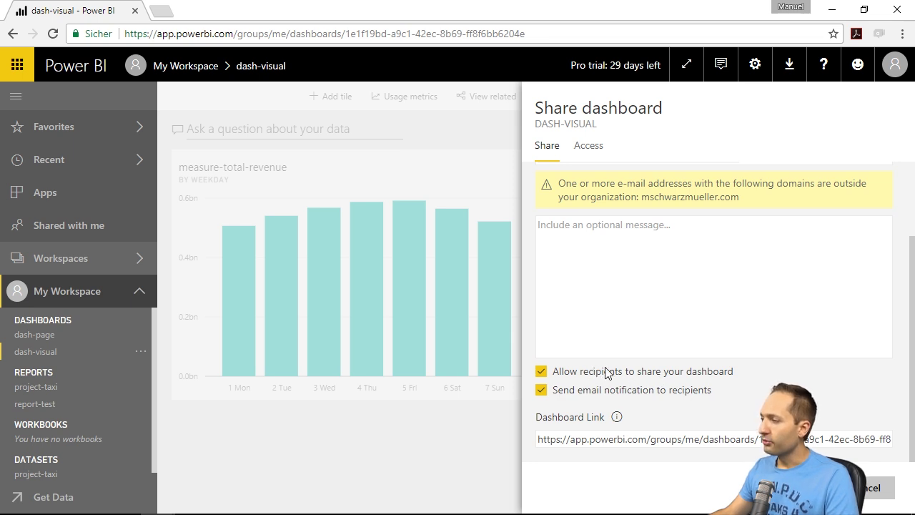
click(544, 373)
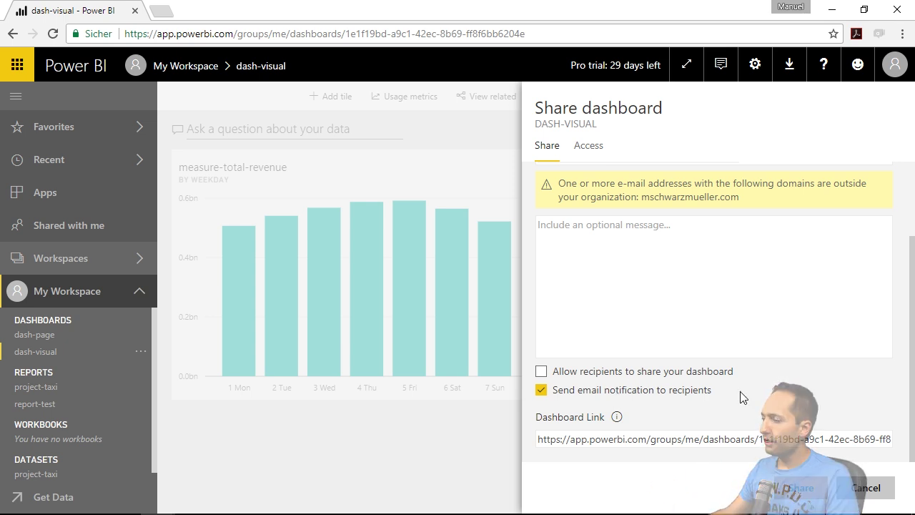
click(798, 487)
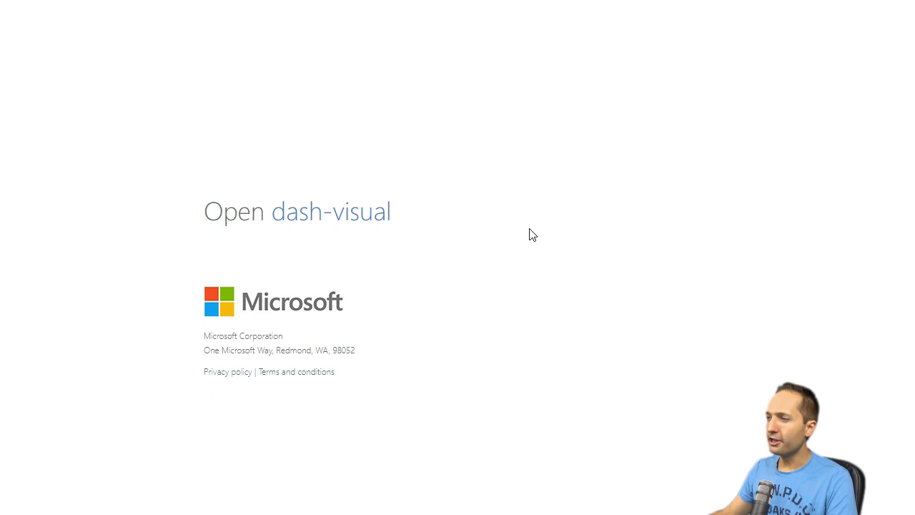
- Open dash-visual from the invitation and sign in with the existing Power BI account
click(378, 221)
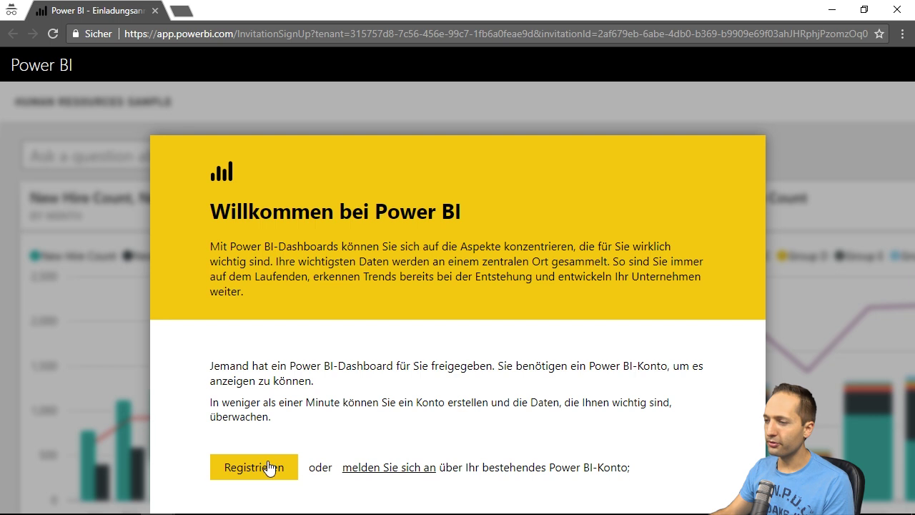
click(393, 470)
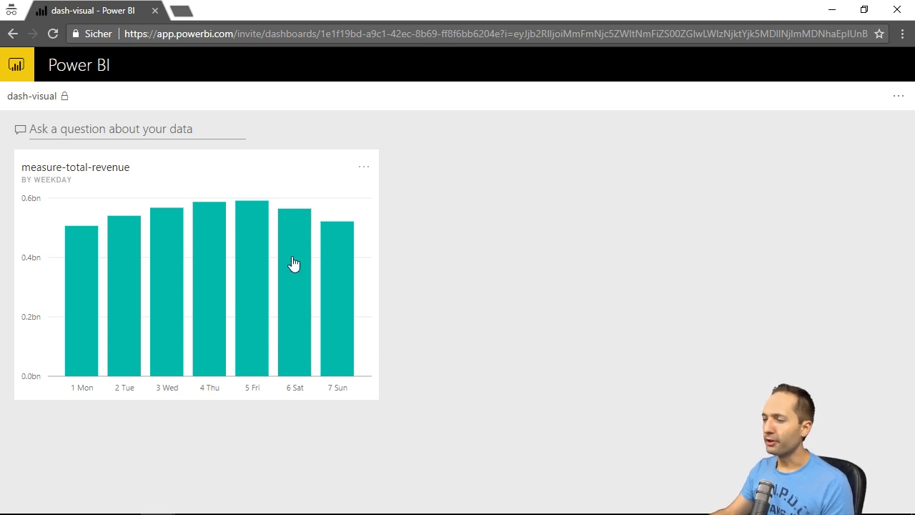
- Open the tile's report and cross-filter Thu through 7 Sun, leaving the card at 8.45
click(256, 282)
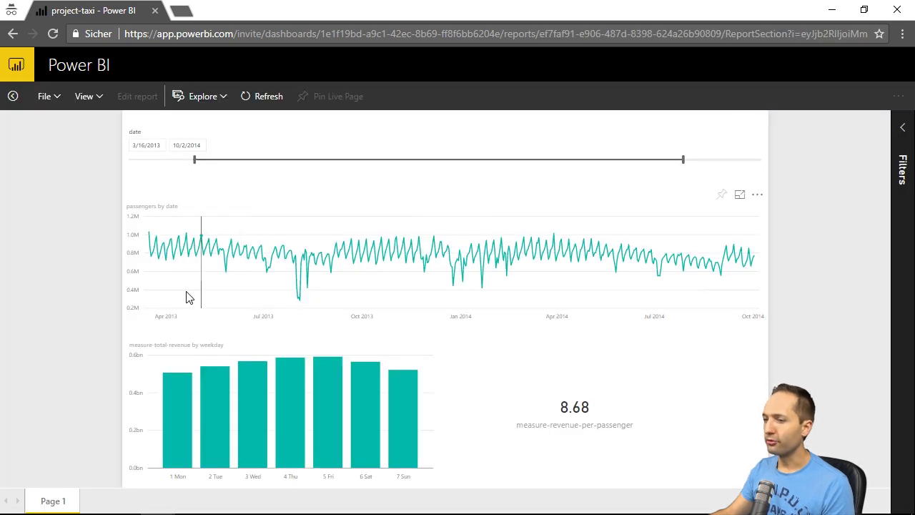
click(288, 386)
click(332, 389)
click(364, 394)
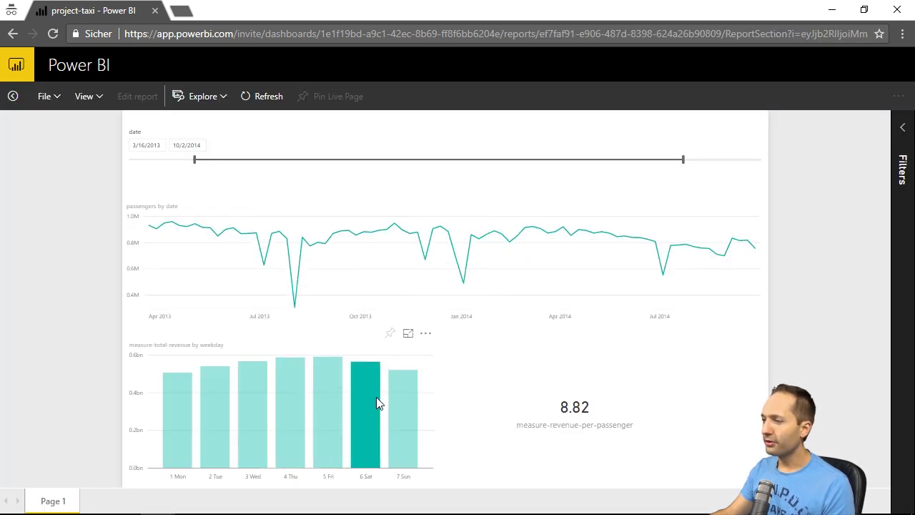
click(397, 402)
mouse_move(389, 380)
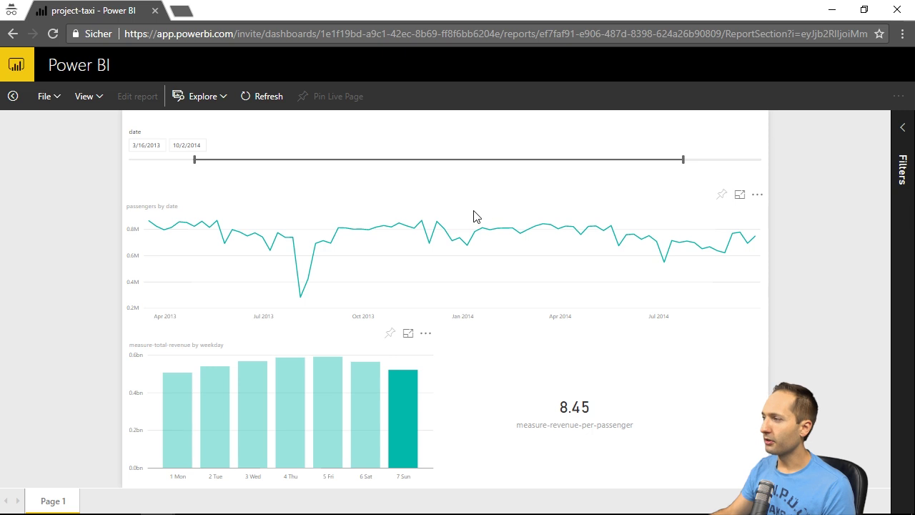
click(756, 197)
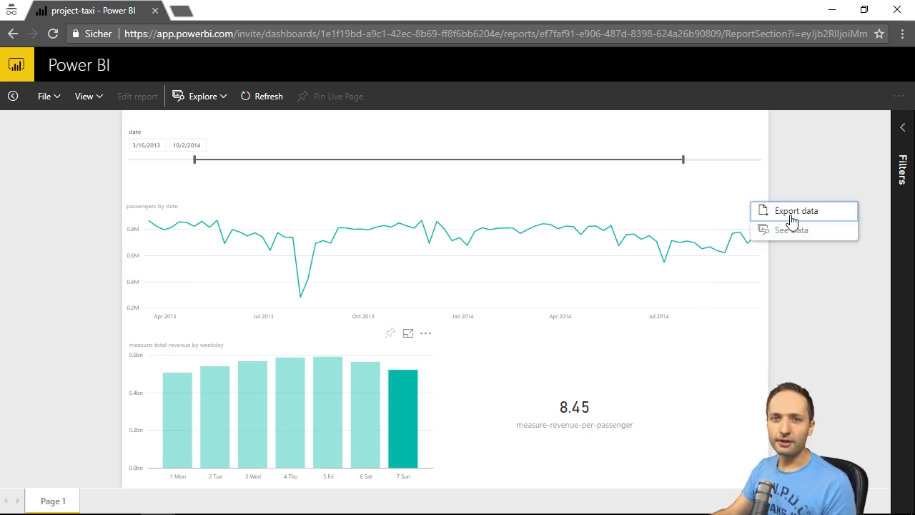
click(788, 349)
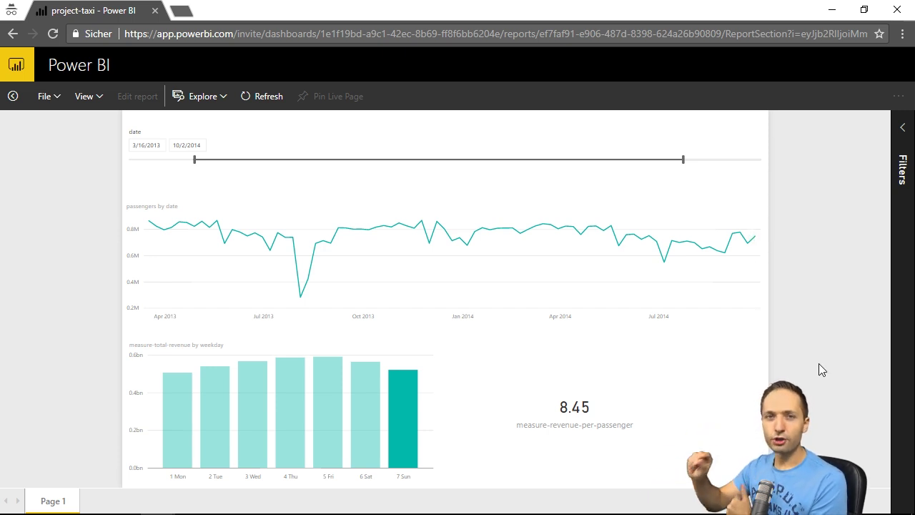